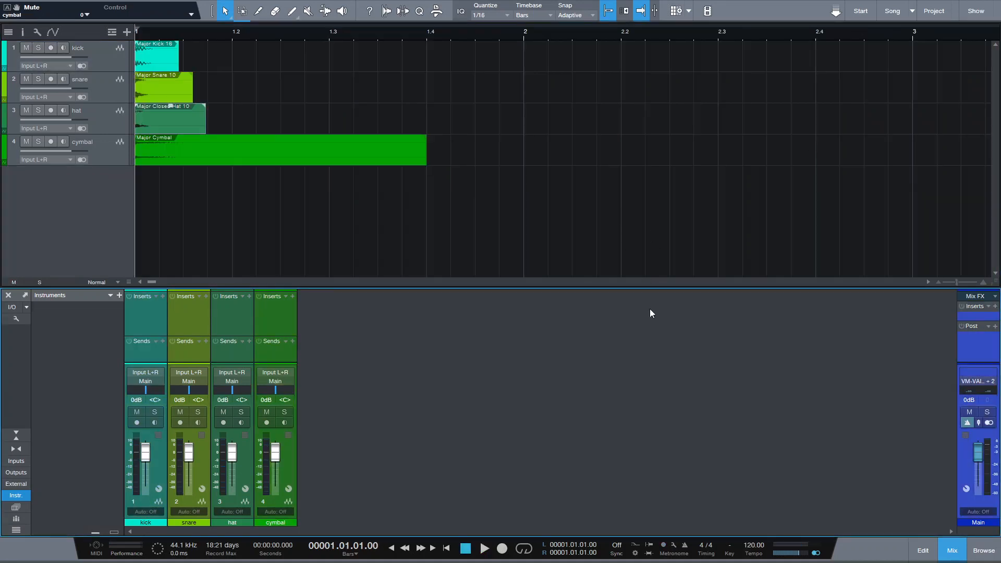
Set the song tempo to 90 BPM
{"action": "scroll", "coordinate": [752, 546], "scroll_direction": "down", "scroll_amount": 18}
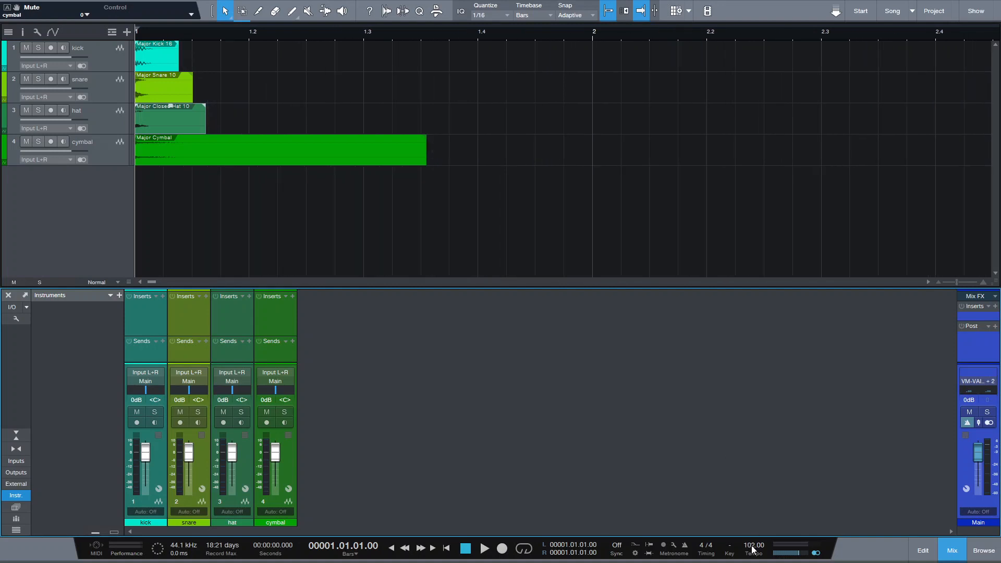
{"action": "scroll", "coordinate": [751, 548], "scroll_direction": "down", "scroll_amount": 13}
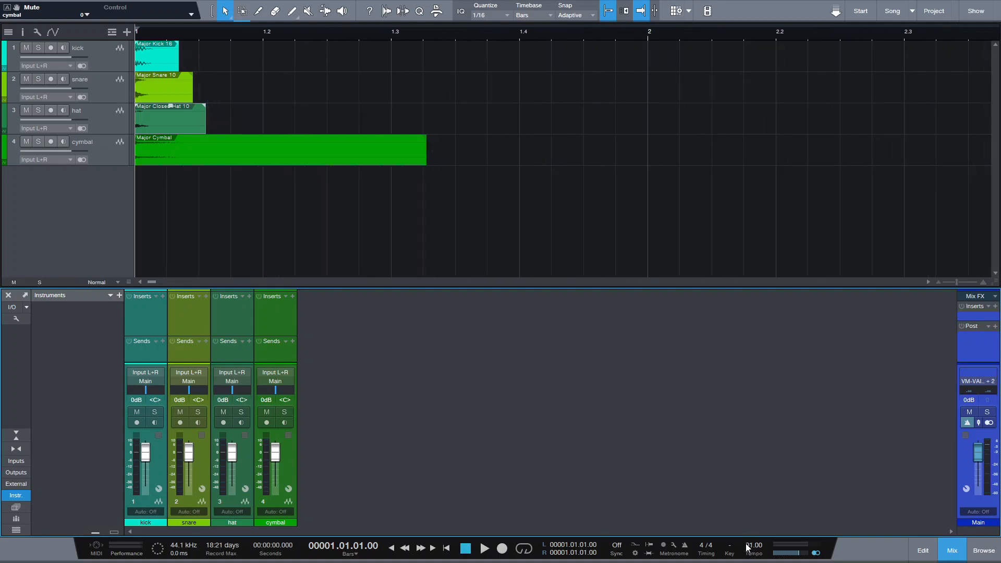
{"action": "scroll", "coordinate": [751, 548], "scroll_direction": "up", "scroll_amount": 1}
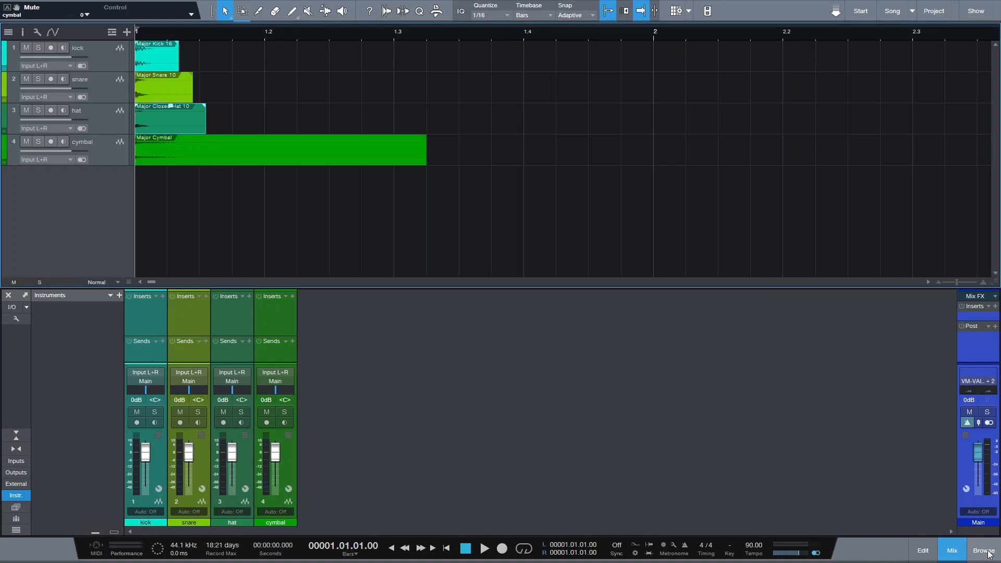
Insert the Newfangled Saturate plug-in with its default settings on the Main bus and close its window
{"action": "left_click", "coordinate": [984, 550]}
{"action": "left_click_drag", "start_coordinate": [861, 173], "coordinate": [772, 313]}
{"action": "left_click", "coordinate": [994, 553]}
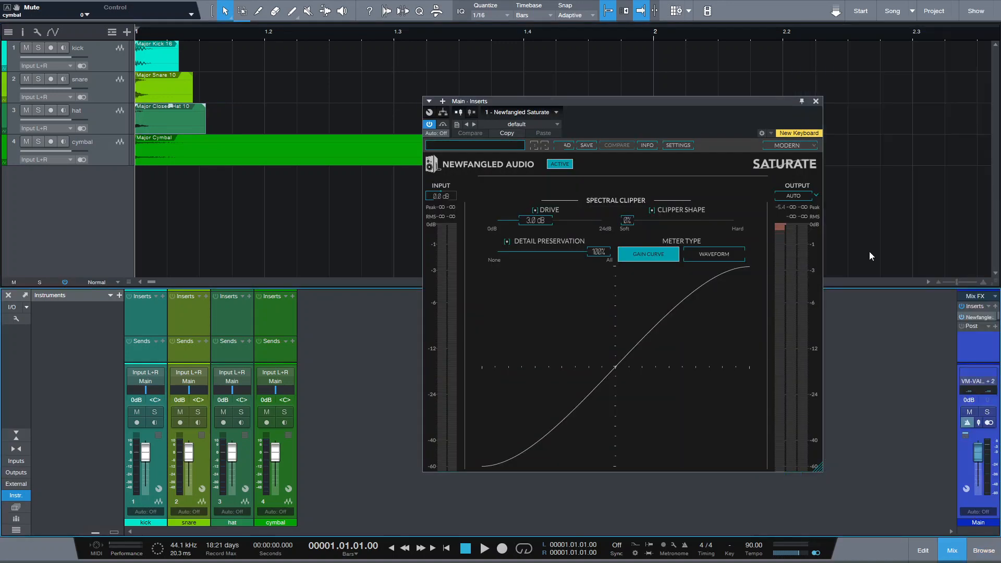
{"action": "left_click", "coordinate": [816, 101]}
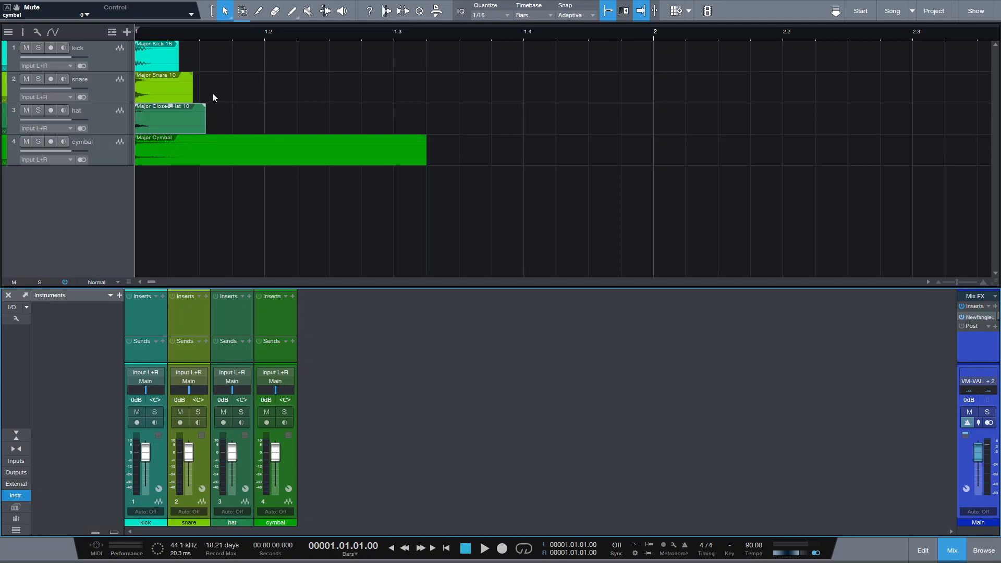
Trim the snare clip to a sixteenth note, and solo the hat track and trim its clip to an eighth note
{"action": "left_click_drag", "start_coordinate": [197, 87], "coordinate": [181, 91]}
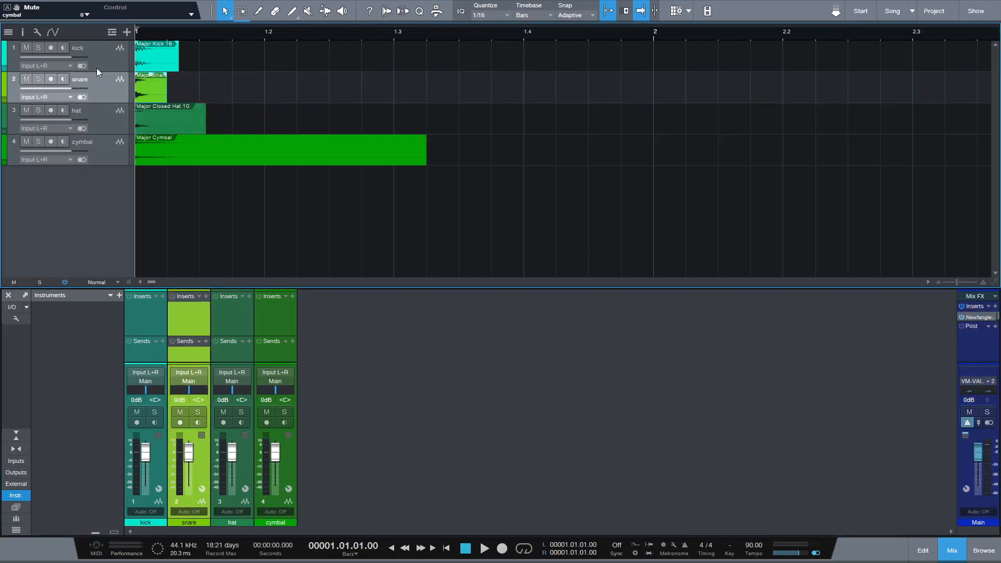
{"action": "left_click", "coordinate": [26, 111]}
{"action": "left_click", "coordinate": [38, 110]}
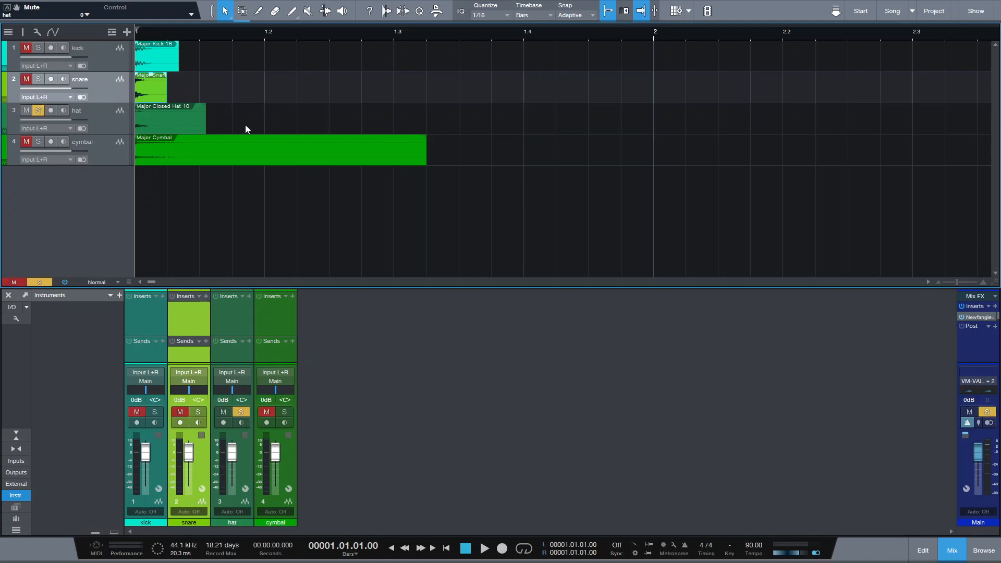
{"action": "left_click_drag", "start_coordinate": [211, 125], "coordinate": [201, 126]}
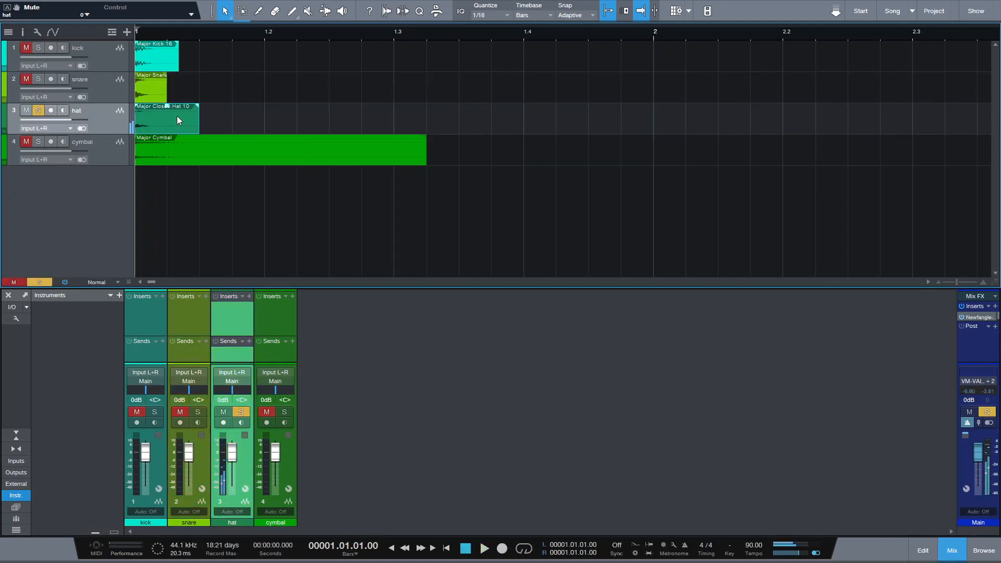
Duplicate the hat clip directly behind the first one and set the hat track's volume to -5.8 dB
{"action": "key", "text": "d"}
{"action": "left_click_drag", "start_coordinate": [72, 121], "coordinate": [61, 124]}
{"action": "left_click", "coordinate": [302, 109]}
{"action": "left_click_drag", "start_coordinate": [296, 112], "coordinate": [191, 123]}
{"action": "left_click", "coordinate": [276, 94]}
{"action": "left_click", "coordinate": [183, 119]}
{"action": "left_click", "coordinate": [232, 121]}
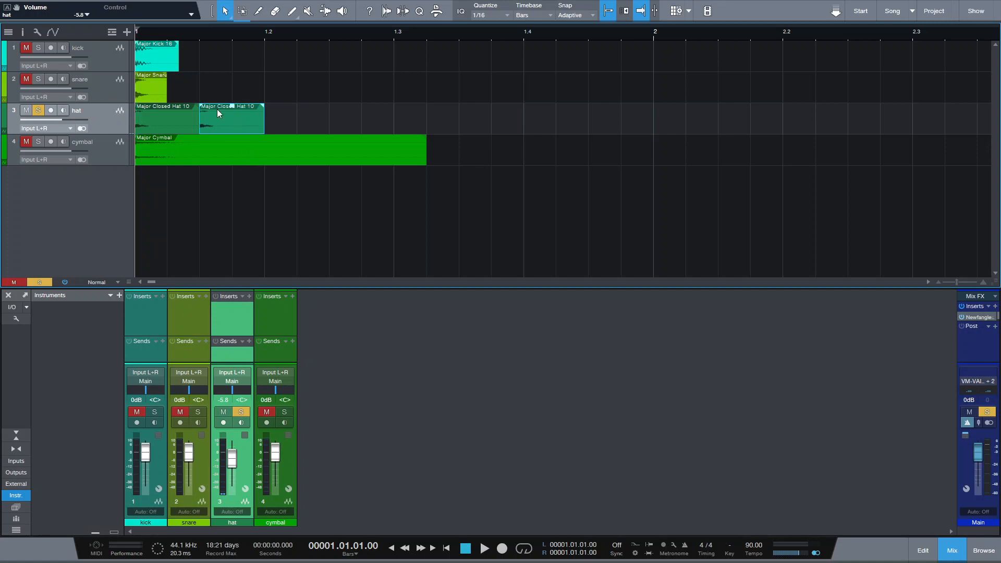
Lower the gain of the second hat clip so it sounds softer than the first, and play the pair back
{"action": "left_click_drag", "start_coordinate": [233, 110], "coordinate": [233, 111]}
{"action": "key", "text": "space"}
{"action": "key", "text": "space"}
{"action": "key", "text": "space"}
{"action": "key", "text": "space"}
{"action": "key", "text": "space"}
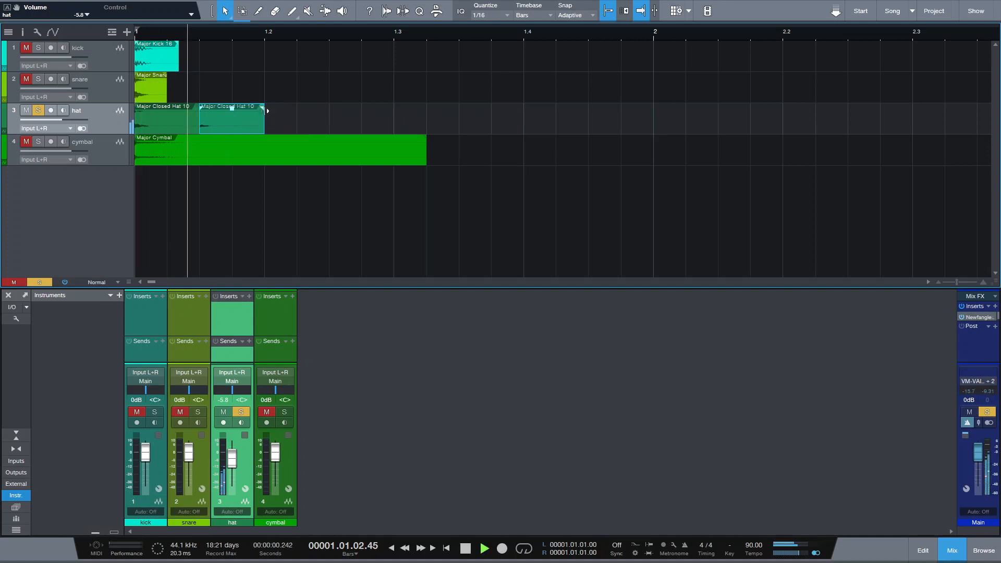
{"action": "key", "text": "space"}
{"action": "key", "text": "space"}
{"action": "key", "text": "space"}
Duplicate the loud and soft hat pair repeatedly until the pattern fills bars 1 through 8
{"action": "left_click_drag", "start_coordinate": [310, 126], "coordinate": [155, 127]}
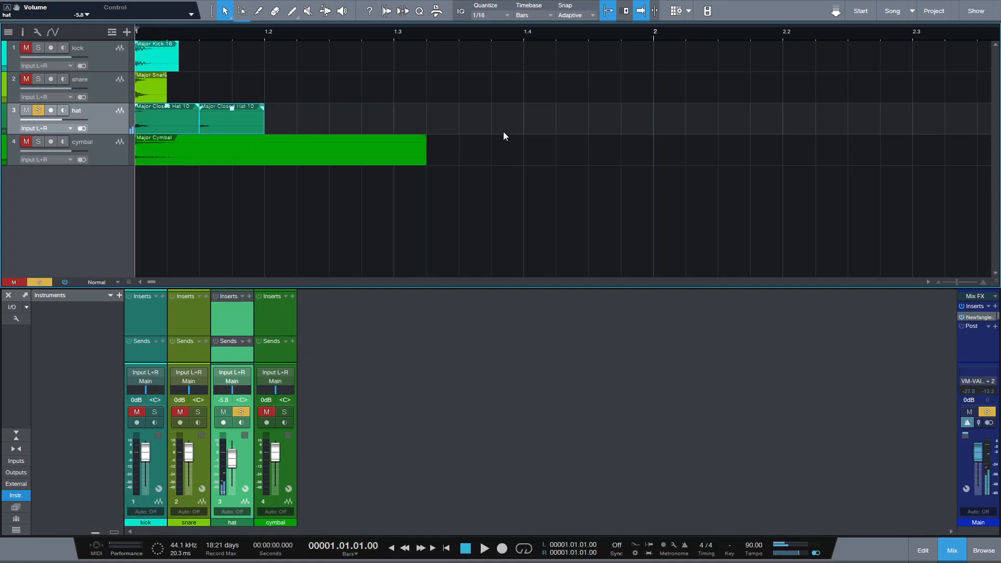
{"action": "key", "text": "w"}
{"action": "key", "text": "d"}
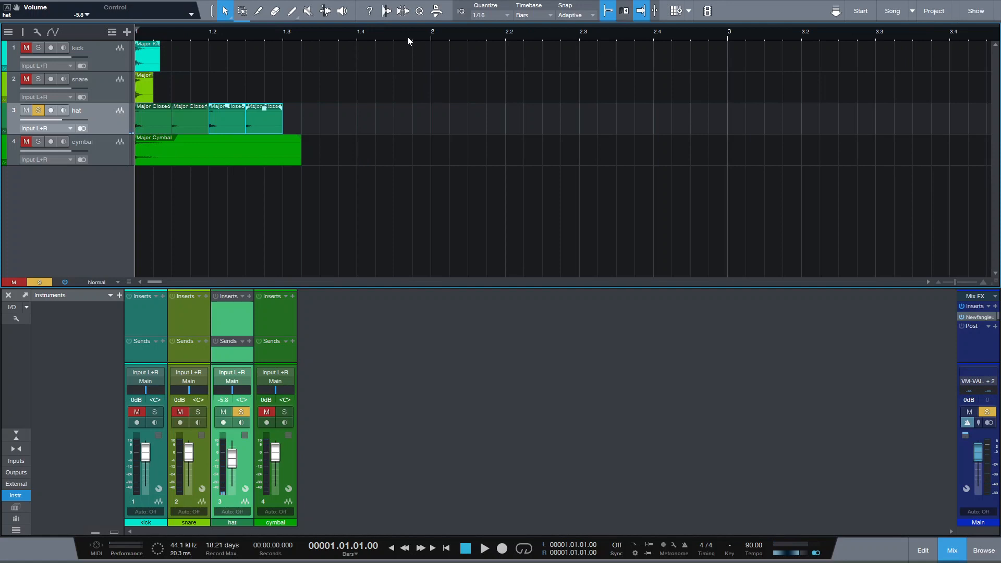
{"action": "key", "text": "w"}
{"action": "key", "text": "w"}
{"action": "key", "text": "d"}
{"action": "key", "text": "d"}
{"action": "key", "text": "d"}
{"action": "key", "text": "d"}
{"action": "key", "text": "d"}
{"action": "key", "text": "d"}
{"action": "key", "text": "d"}
{"action": "key", "text": "d"}
{"action": "key", "text": "d"}
{"action": "key", "text": "d"}
{"action": "key", "text": "d"}
{"action": "key", "text": "d"}
{"action": "key", "text": "d"}
{"action": "key", "text": "d"}
{"action": "key", "text": "d"}
{"action": "key", "text": "d"}
{"action": "key", "text": "d"}
{"action": "key", "text": "d"}
{"action": "key", "text": "d"}
{"action": "key", "text": "d"}
{"action": "key", "text": "d"}
{"action": "key", "text": "d"}
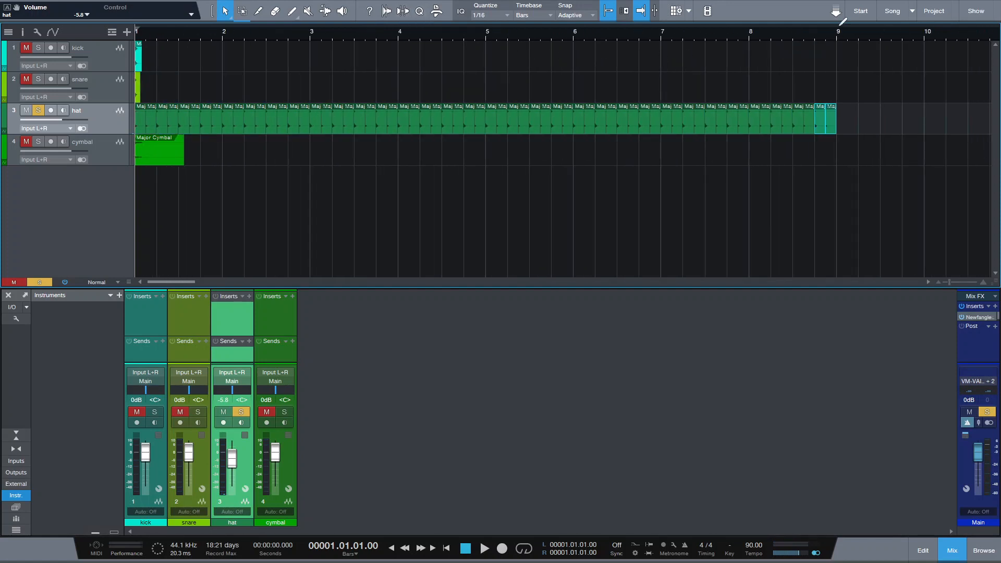
Loop playback from bar 1 to bar 9 over the hat pattern and listen to it
{"action": "key", "text": "p"}
{"action": "key", "text": "slash"}
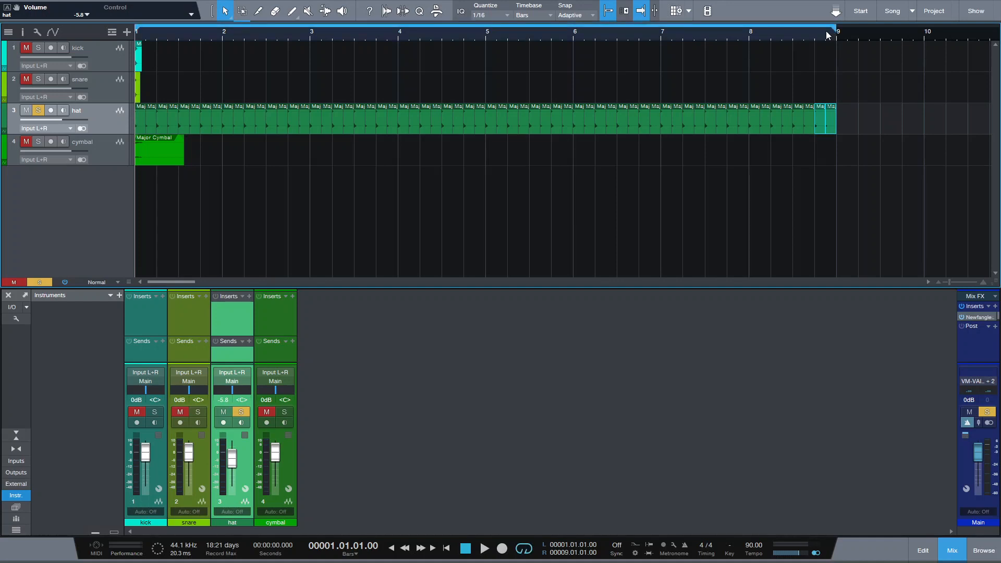
{"action": "key", "text": "space"}
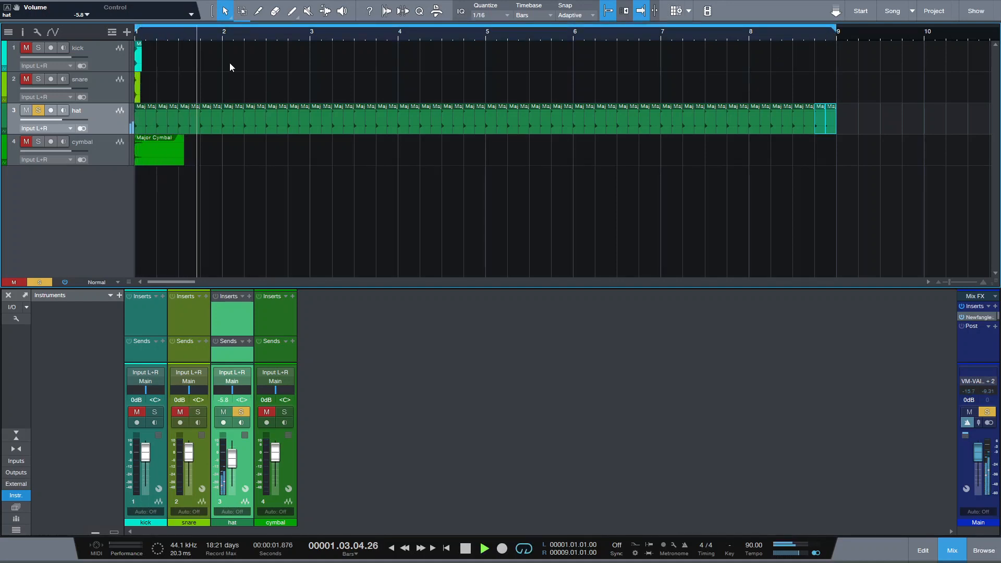
{"action": "key", "text": "space"}
Turn off snapping, shift all the hat clips slightly late behind the grid, and play them back
{"action": "key", "text": "e"}
{"action": "key", "text": "w"}
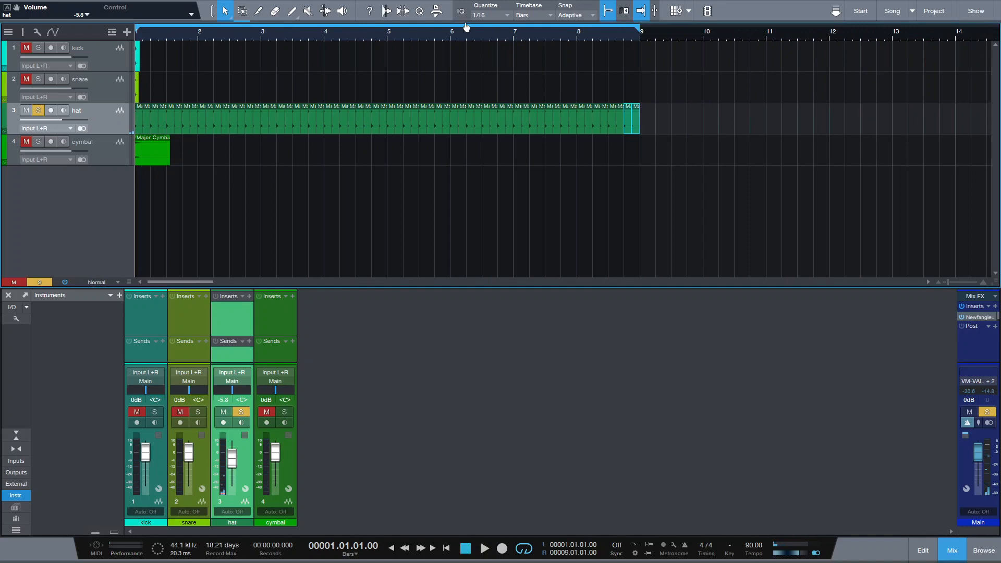
{"action": "left_click_drag", "start_coordinate": [687, 117], "coordinate": [146, 107]}
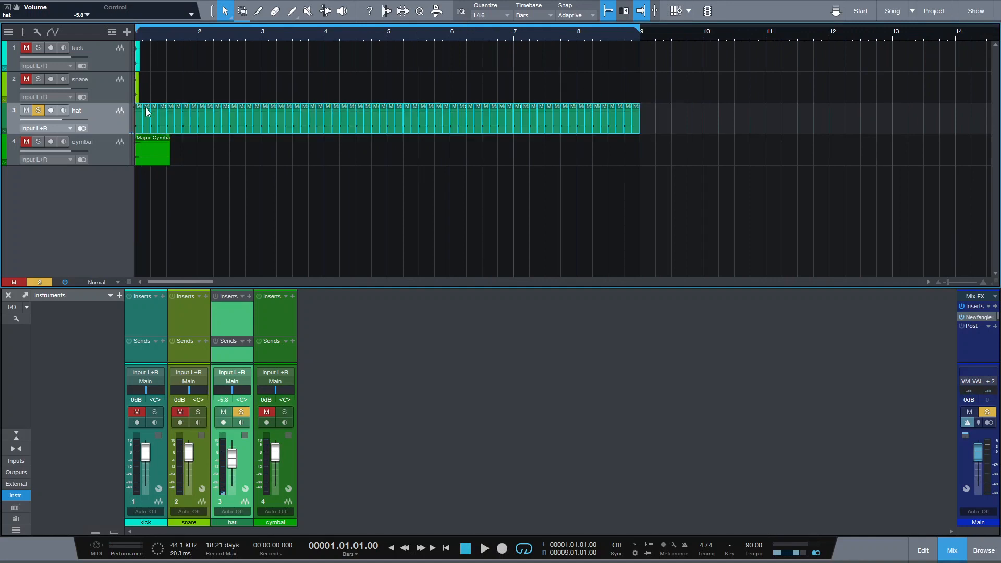
{"action": "left_click", "coordinate": [610, 10]}
{"action": "left_click_drag", "start_coordinate": [601, 42], "coordinate": [484, 66]}
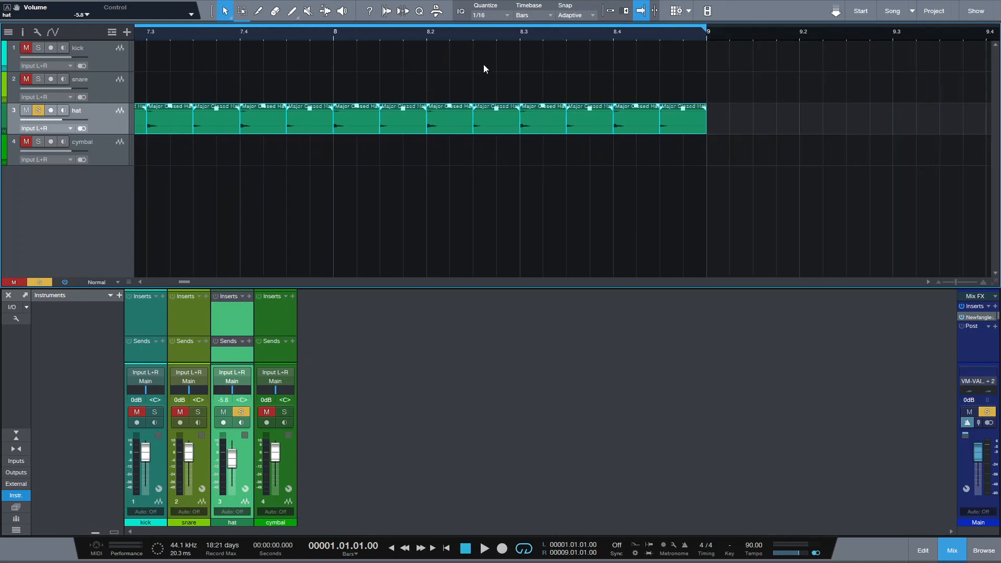
{"action": "left_click_drag", "start_coordinate": [670, 46], "coordinate": [611, 123]}
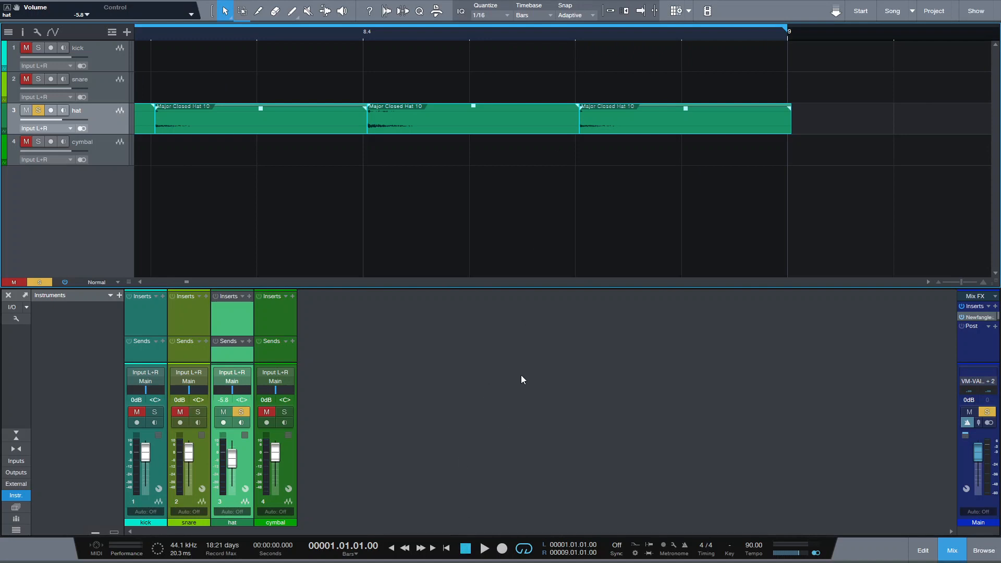
{"action": "key", "text": "f"}
{"action": "key", "text": "space"}
{"action": "key", "text": "space"}
Solo the snare track, move its clip to beat 2 of bar 1, turn snapping back on and play the result
{"action": "scroll", "coordinate": [436, 31], "scroll_direction": "down", "scroll_amount": 5}
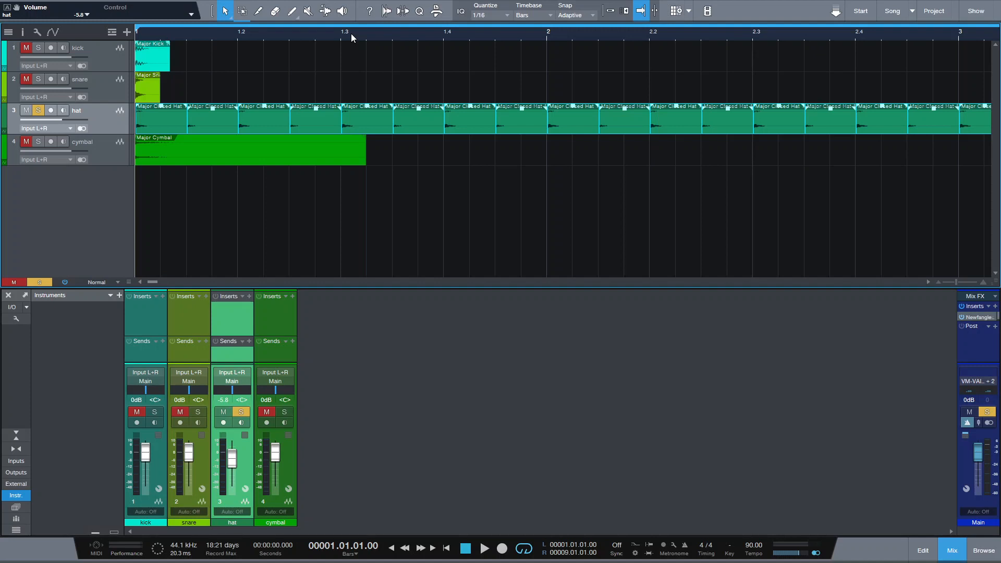
{"action": "left_click", "coordinate": [19, 82]}
{"action": "left_click", "coordinate": [22, 81]}
{"action": "left_click_drag", "start_coordinate": [136, 87], "coordinate": [238, 86]}
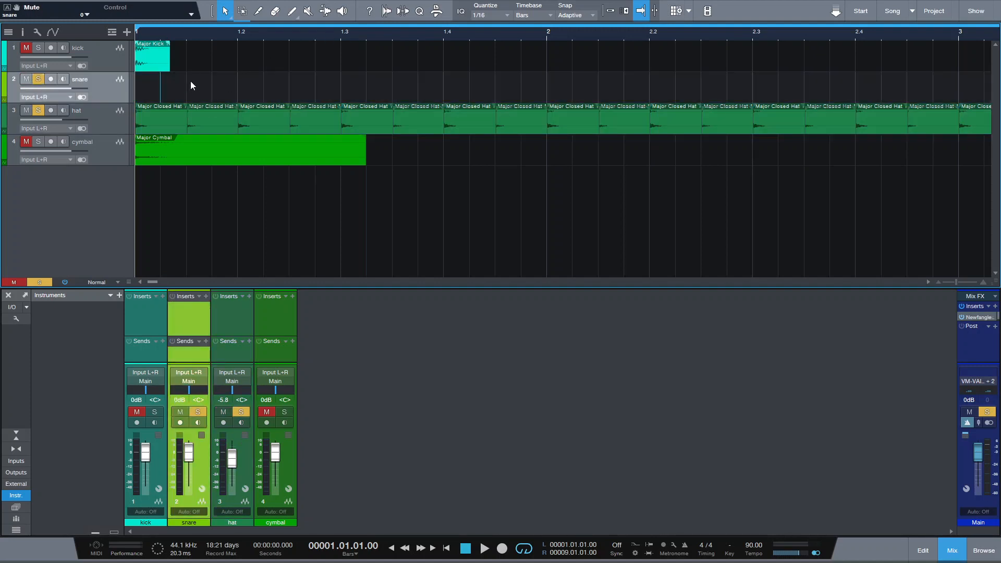
{"action": "key", "text": "ctrl+z"}
{"action": "left_click_drag", "start_coordinate": [156, 88], "coordinate": [254, 91]}
{"action": "left_click", "coordinate": [609, 10]}
{"action": "key", "text": "space"}
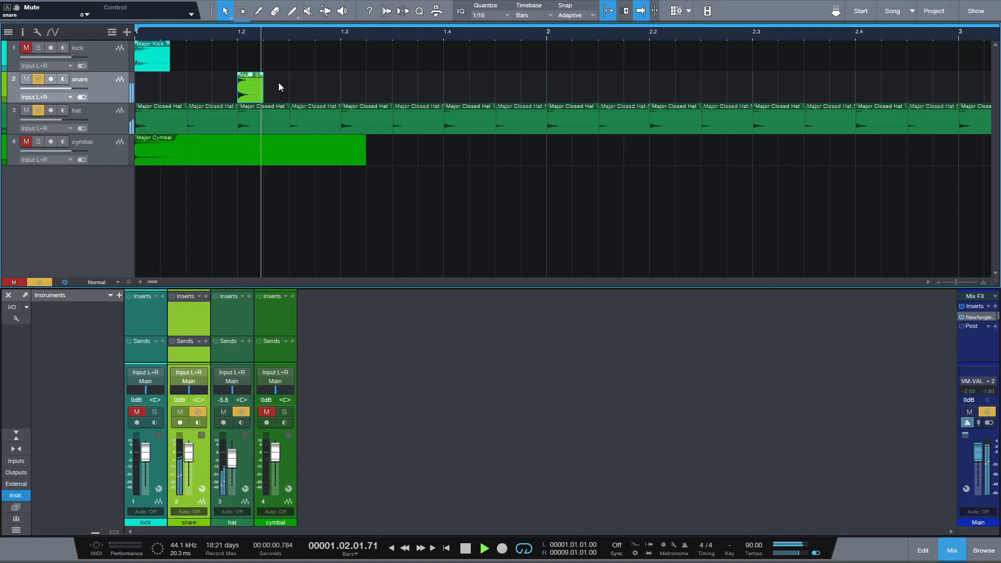
{"action": "key", "text": "space"}
Duplicate the snare clip, place the copy on beat 4 of bar 1 and play it back
{"action": "key", "text": "d"}
{"action": "left_click_drag", "start_coordinate": [274, 87], "coordinate": [462, 84]}
{"action": "key", "text": "space"}
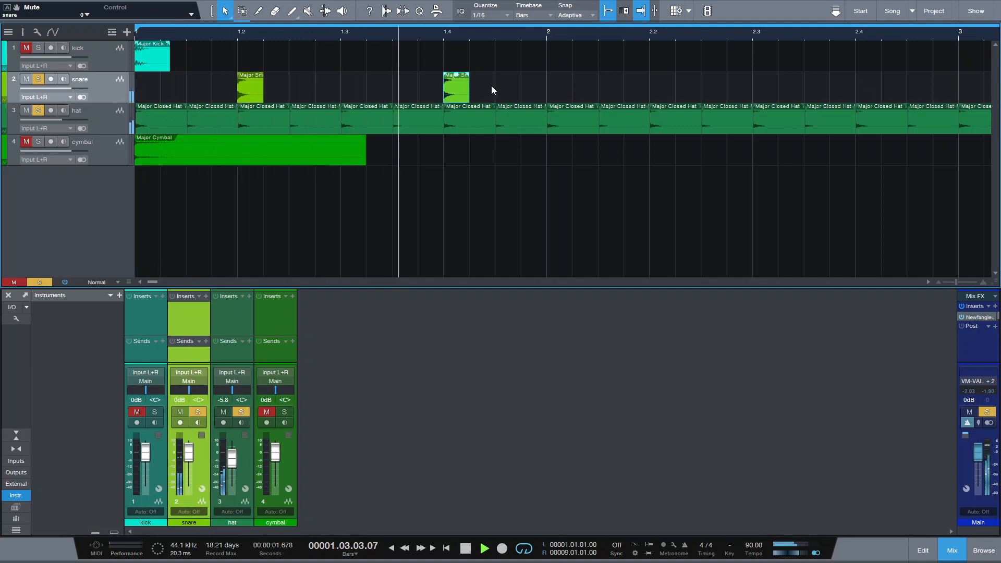
{"action": "key", "text": "space"}
Repeat the two-snare backbeat on beats 2 and 4 through bar 8 and play it with the hats
{"action": "key", "text": "d"}
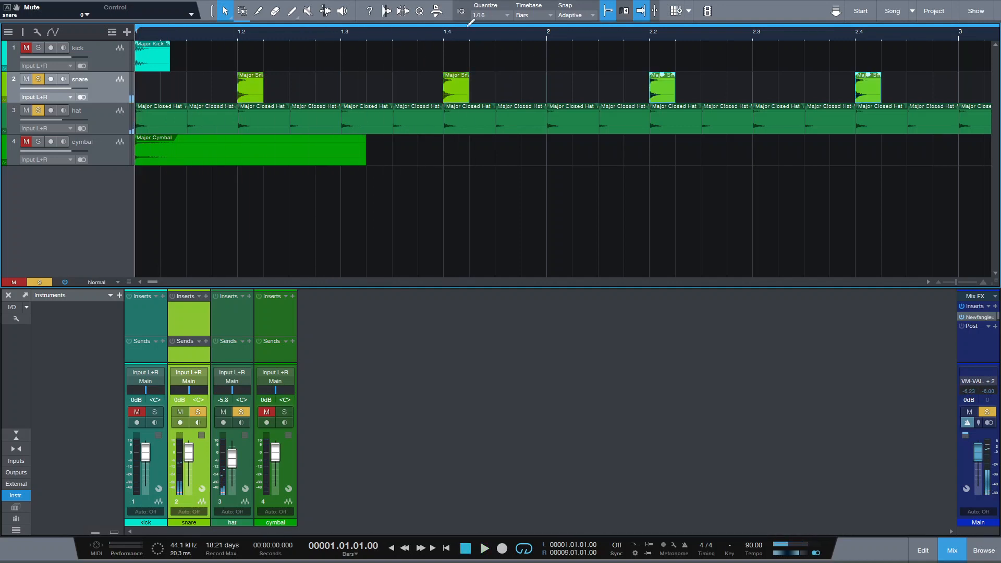
{"action": "scroll", "coordinate": [473, 32], "scroll_direction": "down", "scroll_amount": 4}
{"action": "key", "text": "d"}
{"action": "key", "text": "d"}
{"action": "key", "text": "d"}
{"action": "key", "text": "d"}
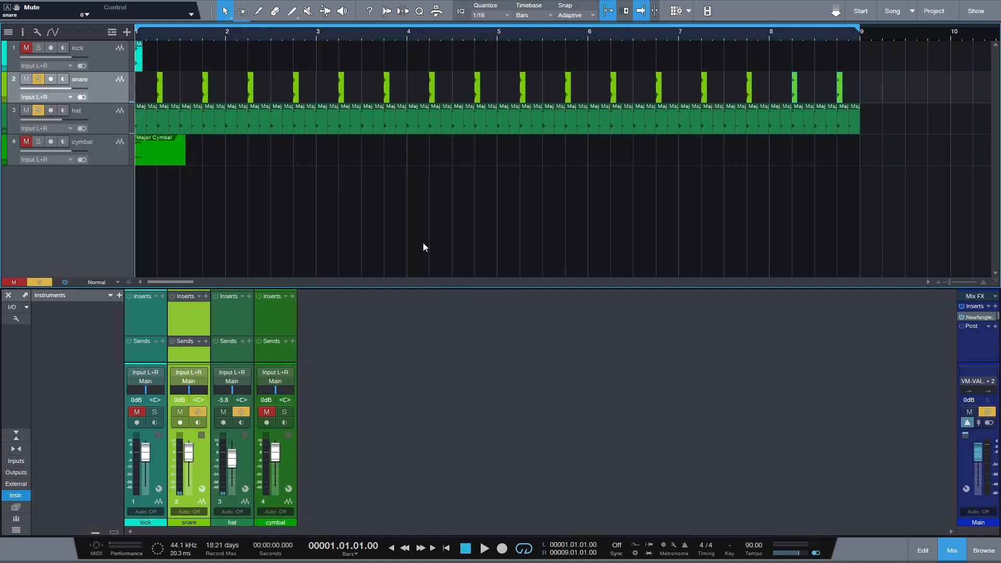
{"action": "key", "text": "space"}
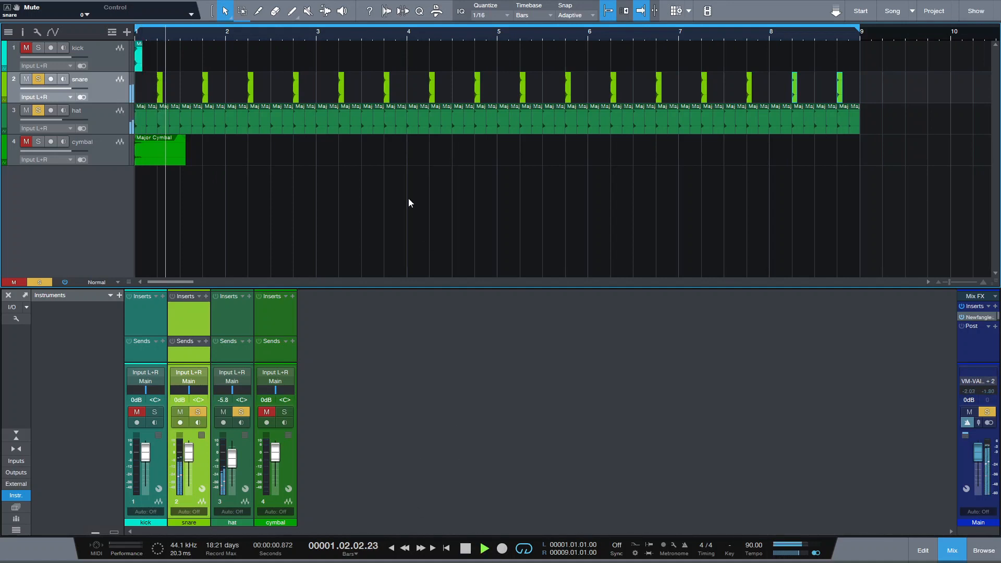
{"action": "key", "text": "space"}
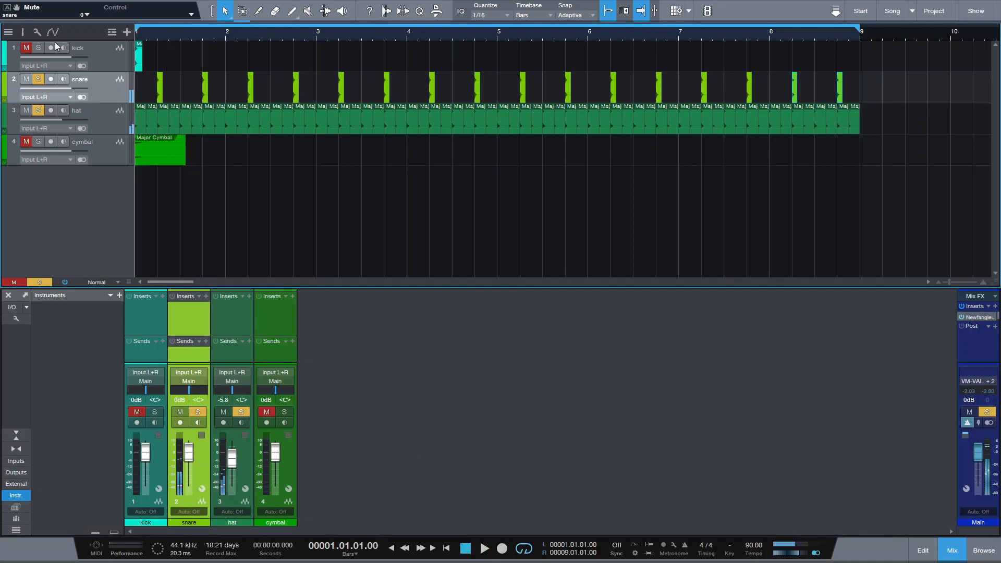
Solo the kick track along with the snare and hat, and play the beat back
{"action": "key", "text": "e"}
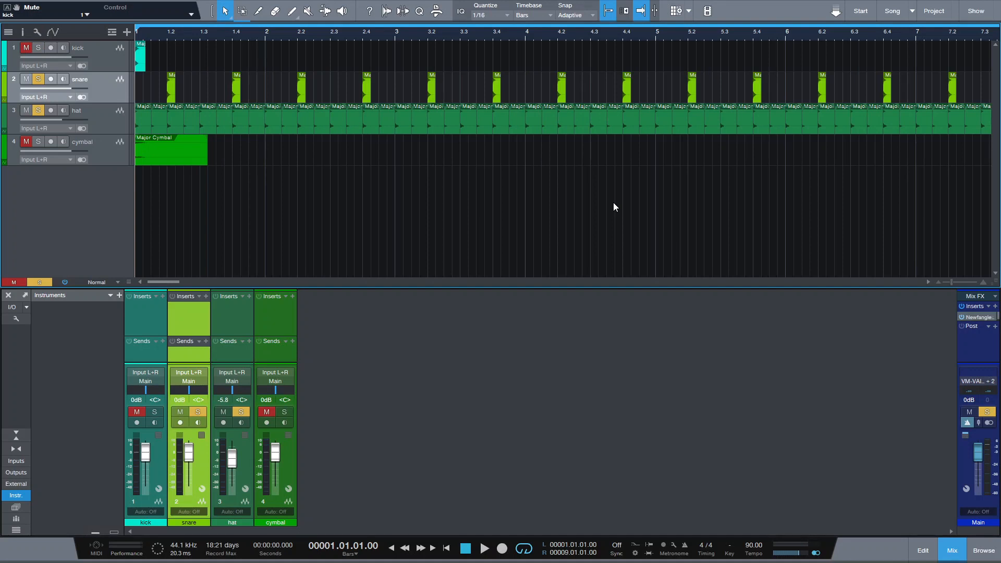
{"action": "left_click", "coordinate": [38, 48]}
{"action": "left_click", "coordinate": [26, 48]}
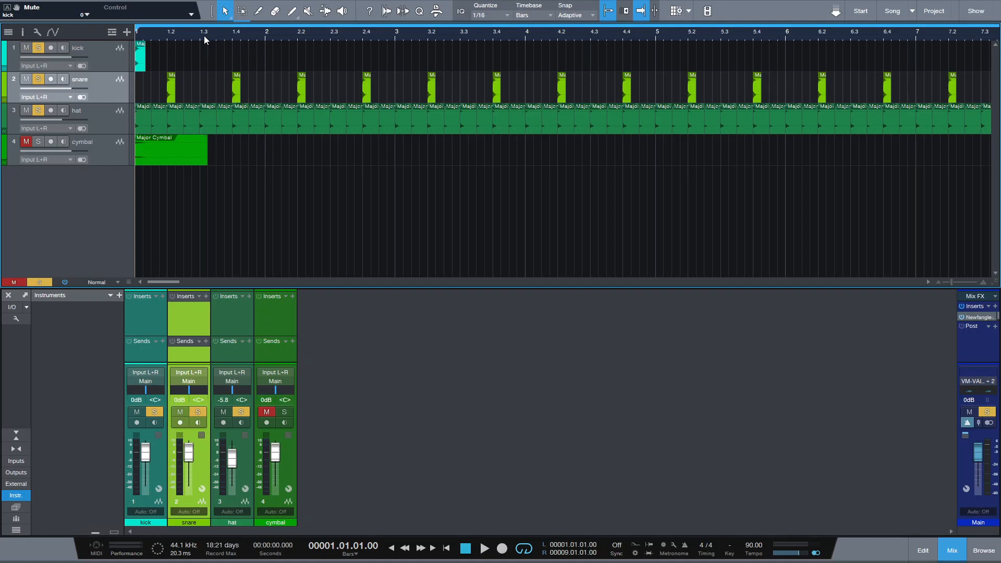
{"action": "key", "text": "e"}
{"action": "key", "text": "space"}
{"action": "key", "text": "space"}
Place a kick hit on the second eighth note of bar 1 and play it back
{"action": "key", "text": "e"}
{"action": "key", "text": "e"}
{"action": "key", "text": "e"}
{"action": "key", "text": "e"}
{"action": "key", "text": "w"}
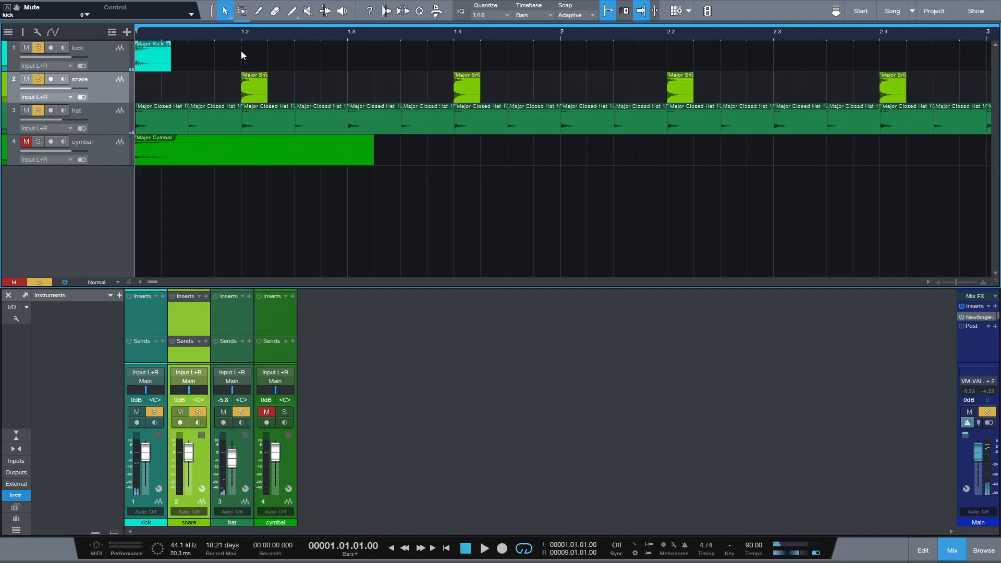
{"action": "left_click_drag", "start_coordinate": [159, 61], "coordinate": [202, 57]}
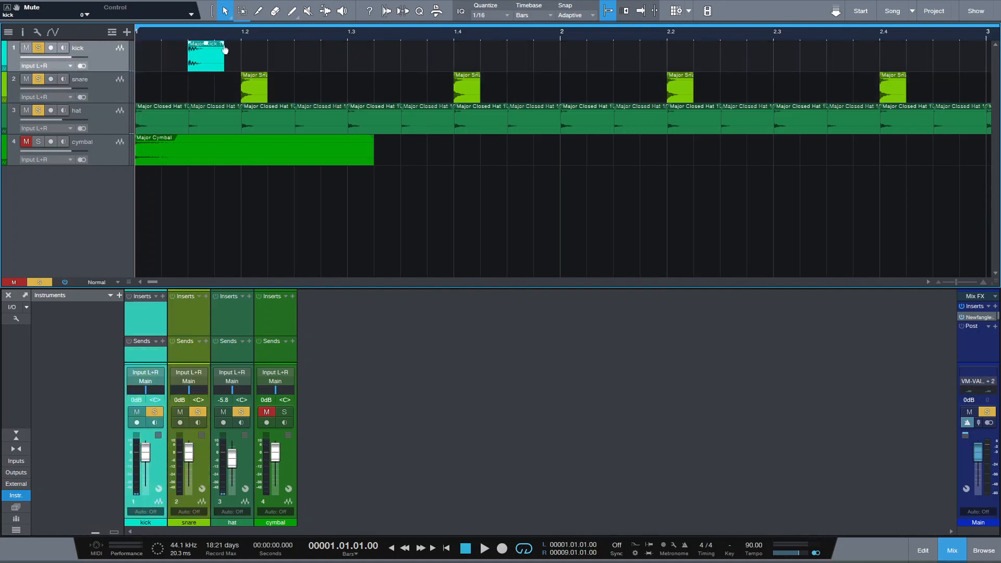
{"action": "key", "text": "ctrl+z"}
{"action": "key", "text": "ctrl+y"}
{"action": "key", "text": "space"}
{"action": "key", "text": "space"}
Move the second kick clip to the last sixteenth before beat 2 of bar 1 and play it back
{"action": "left_click_drag", "start_coordinate": [202, 58], "coordinate": [249, 55]}
{"action": "key", "text": "space"}
{"action": "key", "text": "space"}
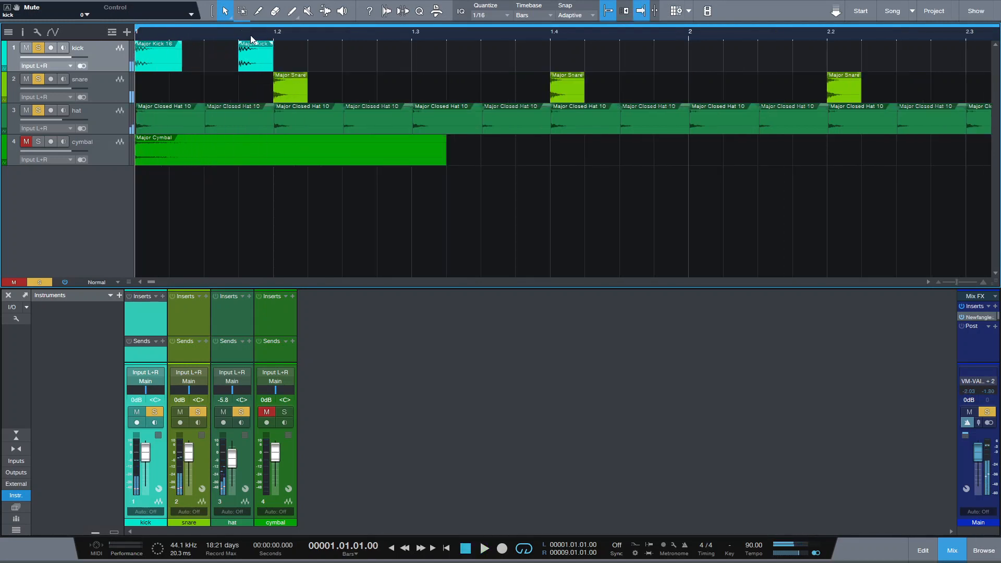
Turn off snapping, nudge the second kick clip slightly late off the grid and play it back
{"action": "left_click_drag", "start_coordinate": [250, 36], "coordinate": [303, 54]}
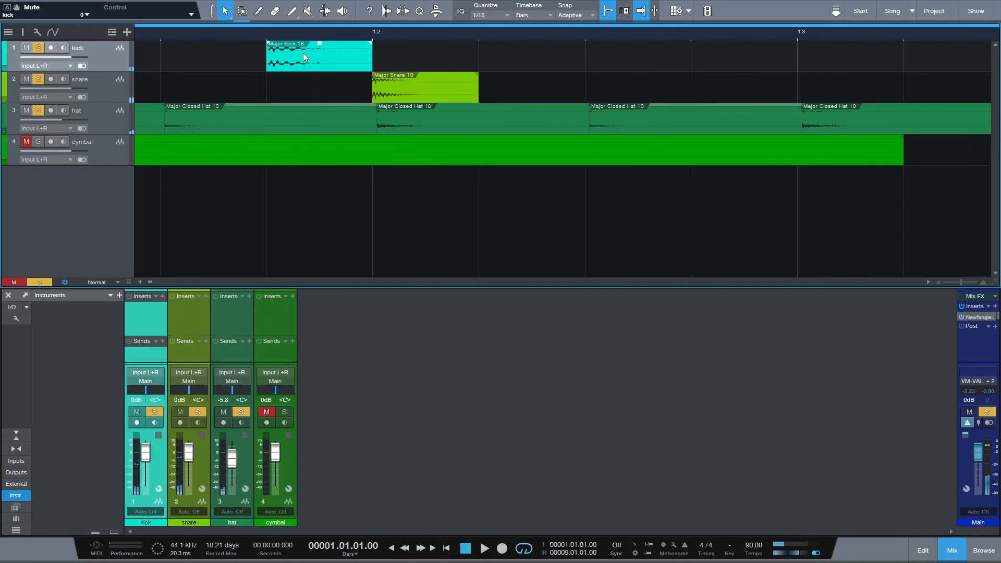
{"action": "left_click", "coordinate": [607, 10]}
{"action": "left_click_drag", "start_coordinate": [302, 61], "coordinate": [323, 59]}
{"action": "key", "text": "space"}
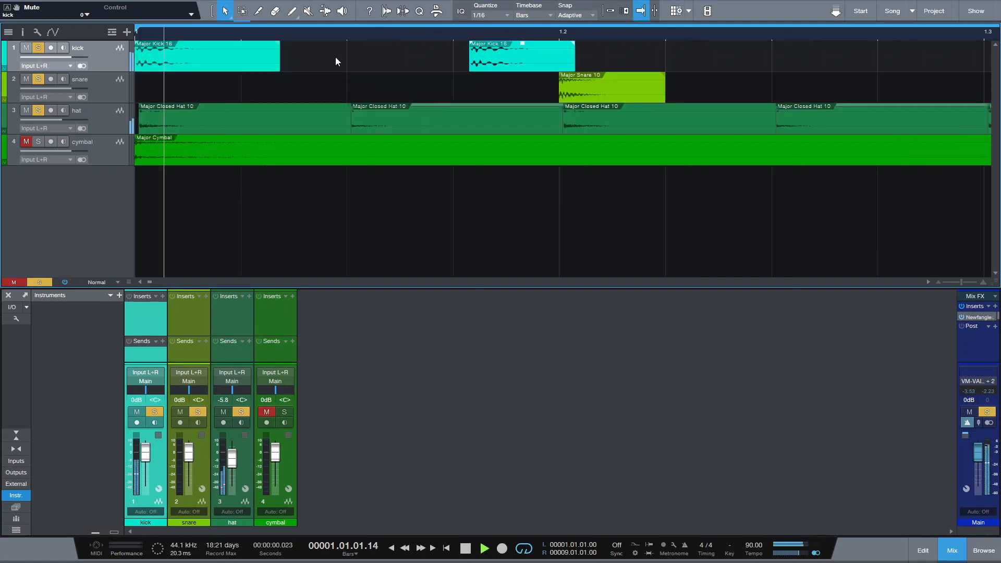
{"action": "key", "text": "space"}
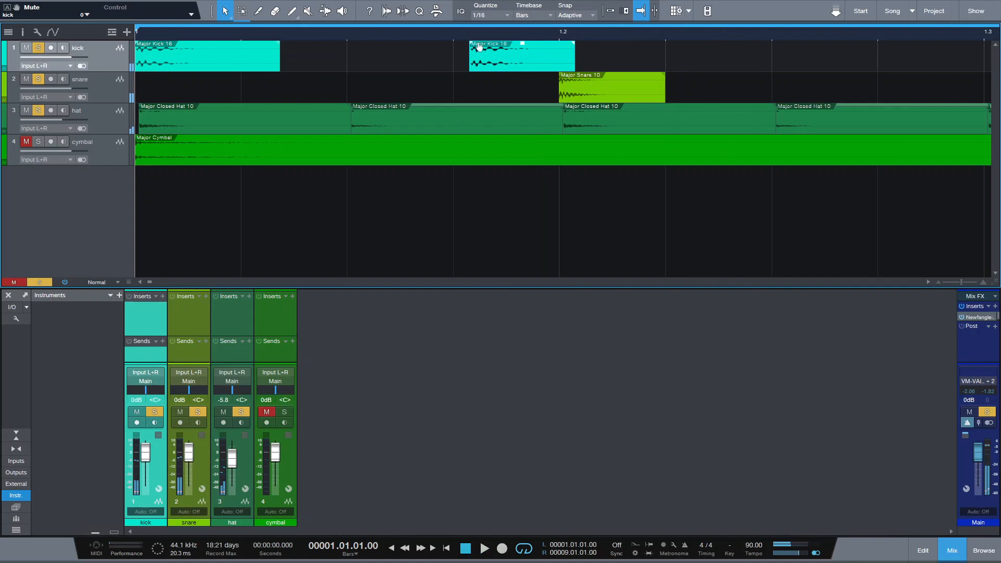
Try nudging the second kick clip further late, closer to beat 2 of bar 1, and play it back
{"action": "left_click_drag", "start_coordinate": [494, 57], "coordinate": [507, 57]}
{"action": "key", "text": "space"}
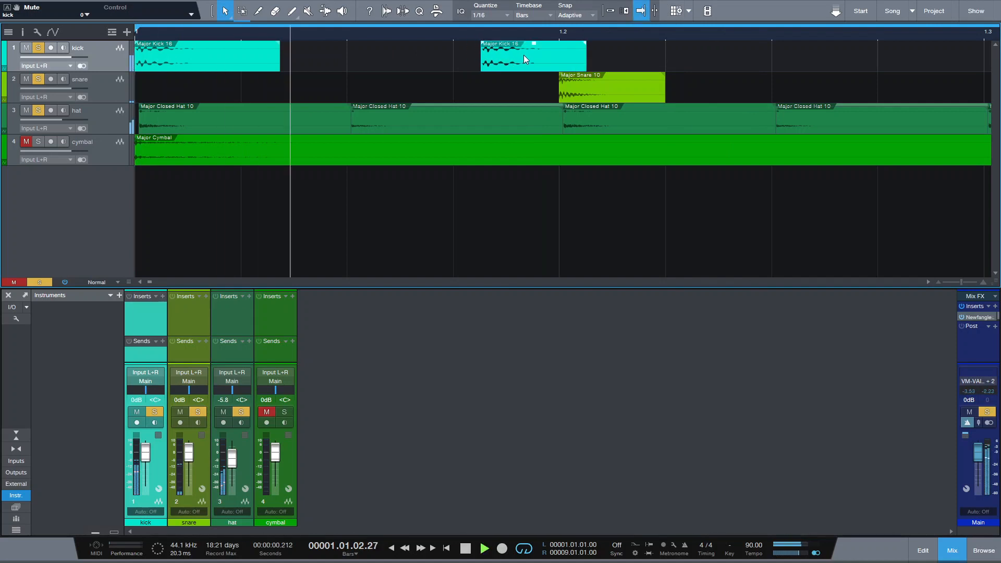
{"action": "key", "text": "space"}
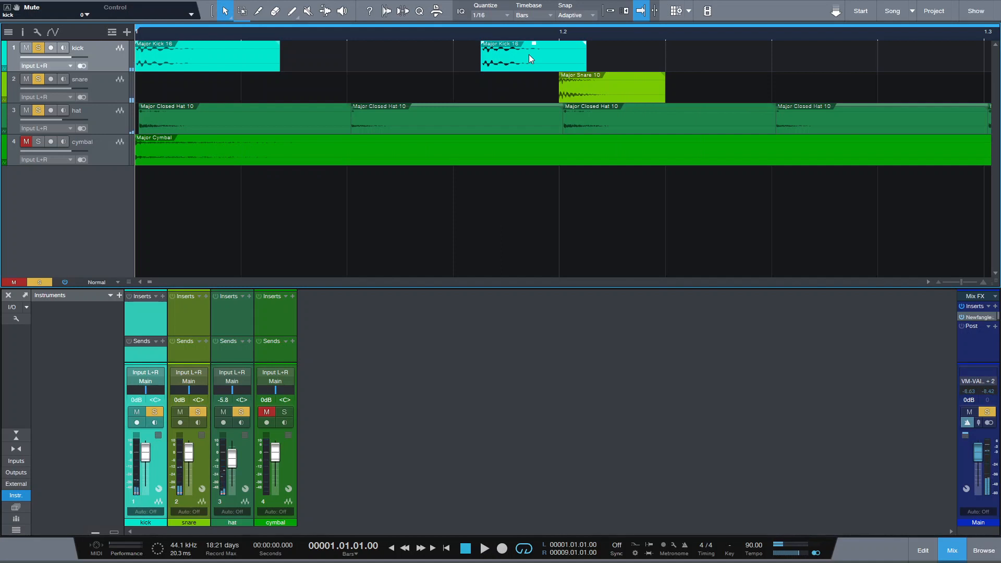
Return the second kick clip to its only slightly late position before beat 2 and play it back
{"action": "left_click_drag", "start_coordinate": [528, 54], "coordinate": [487, 19]}
{"action": "key", "text": "space"}
{"action": "key", "text": "space"}
{"action": "key", "text": "space"}
{"action": "key", "text": "space"}
{"action": "key", "text": "space"}
{"action": "key", "text": "space"}
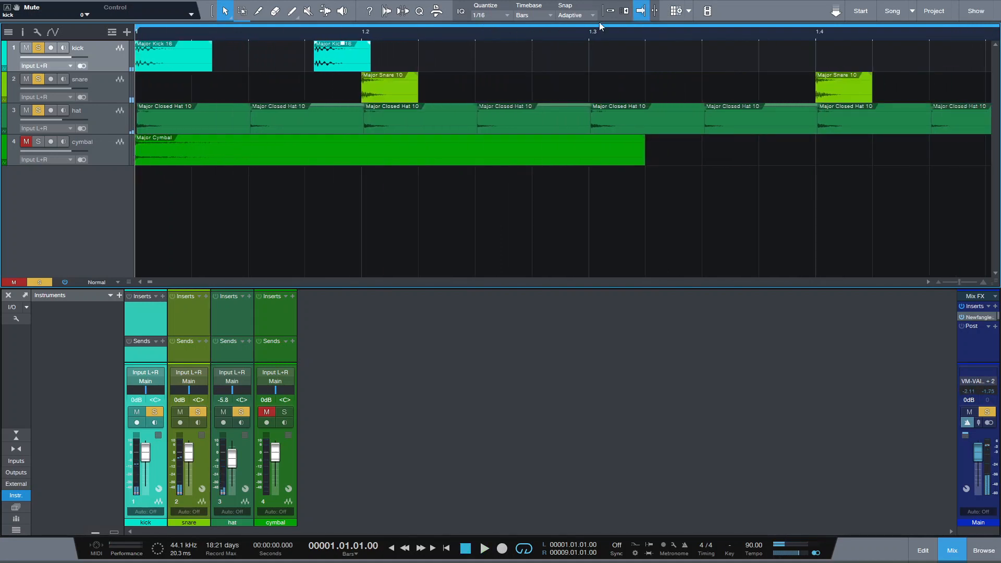
With snapping on, duplicate the kick clip to the last sixteenth before beat 3 and onto beat 3 of bar 1
{"action": "key", "text": "d"}
{"action": "left_click_drag", "start_coordinate": [415, 62], "coordinate": [580, 59]}
{"action": "key", "text": "space"}
{"action": "key", "text": "space"}
{"action": "key", "text": "d"}
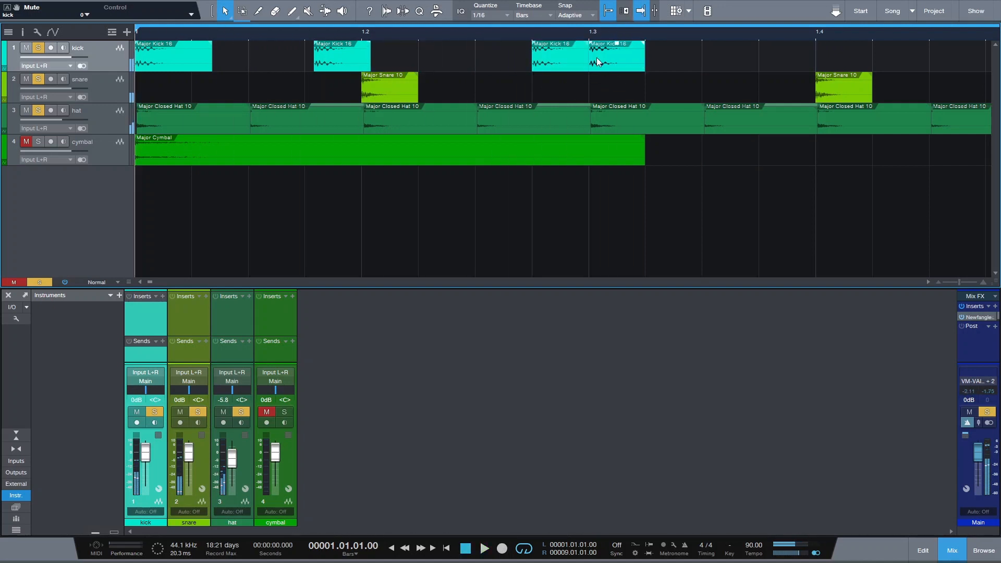
Place another duplicate kick an eighth note after beat 3 of bar 1 and play it back
{"action": "key", "text": "d"}
{"action": "left_click_drag", "start_coordinate": [669, 61], "coordinate": [733, 56]}
{"action": "key", "text": "space"}
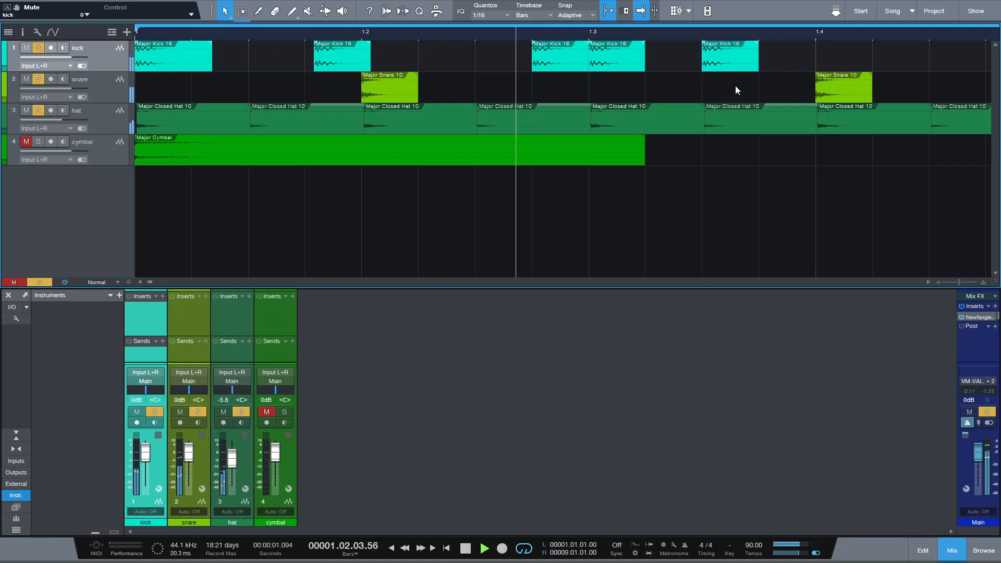
{"action": "key", "text": "space"}
Turn off snapping, nudge the kick before beat 3 slightly late and trim its end clear of the beat 3 kick
{"action": "left_click_drag", "start_coordinate": [640, 36], "coordinate": [544, 65]}
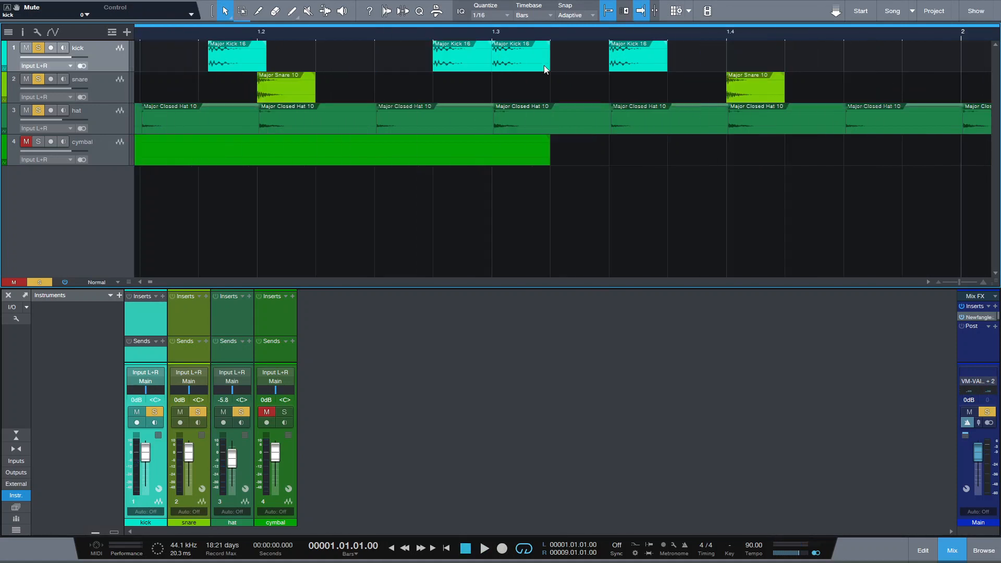
{"action": "left_click_drag", "start_coordinate": [363, 63], "coordinate": [242, 86]}
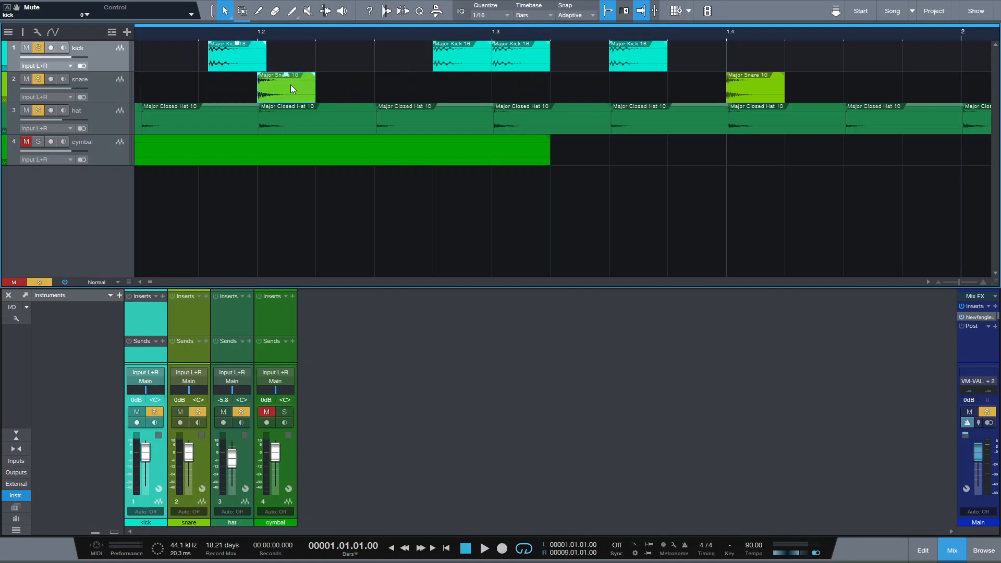
{"action": "left_click_drag", "start_coordinate": [515, 39], "coordinate": [515, 46]}
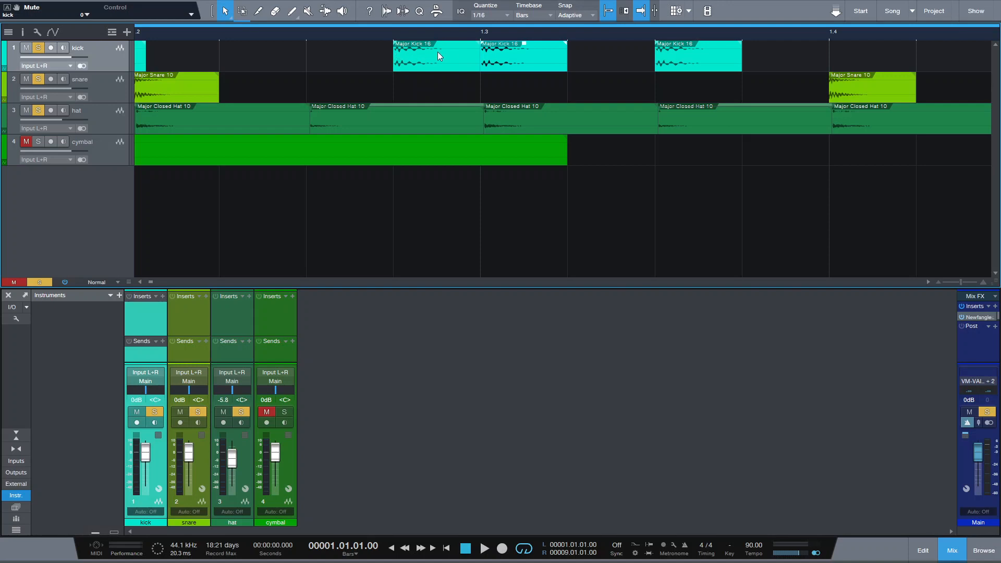
{"action": "key", "text": "n"}
{"action": "left_click_drag", "start_coordinate": [477, 55], "coordinate": [390, 30]}
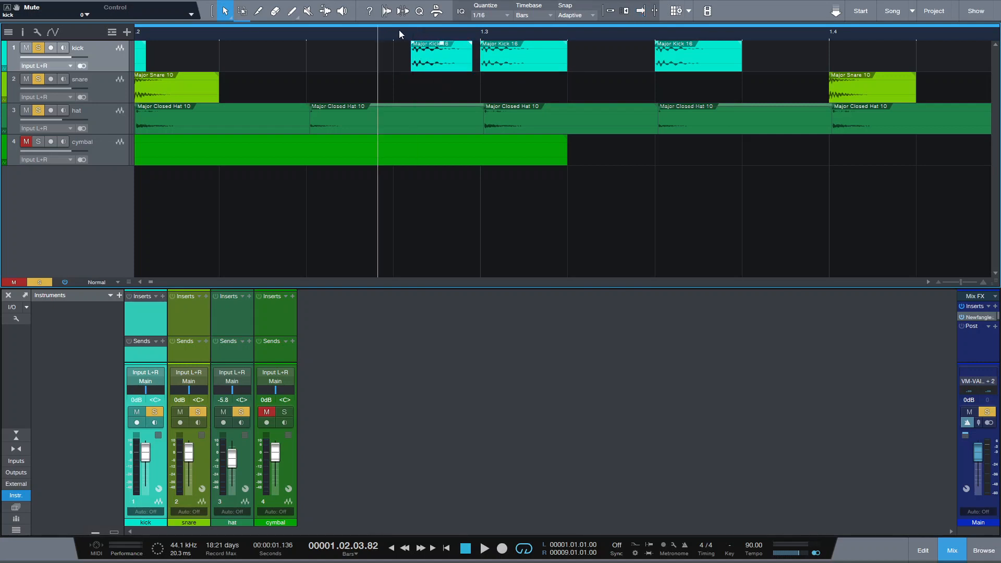
Play the beat back from the start of bar 1 to check the late kick before beat 3
{"action": "key", "text": "space"}
{"action": "key", "text": "space"}
{"action": "key", "text": "space"}
{"action": "key", "text": "space"}
{"action": "key", "text": "space"}
{"action": "key", "text": "space"}
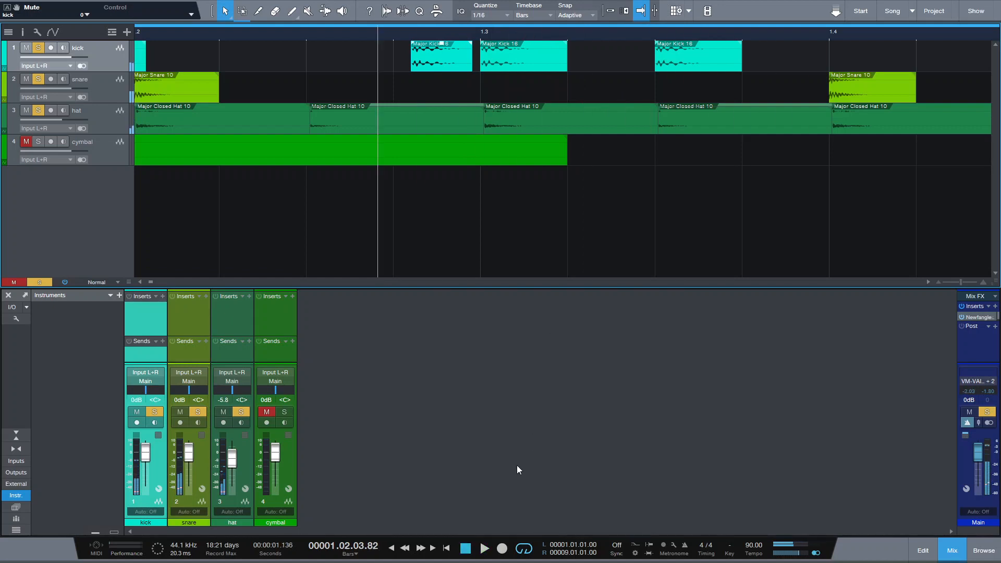
{"action": "left_click", "coordinate": [469, 548]}
{"action": "left_click_drag", "start_coordinate": [496, 29], "coordinate": [499, 2]}
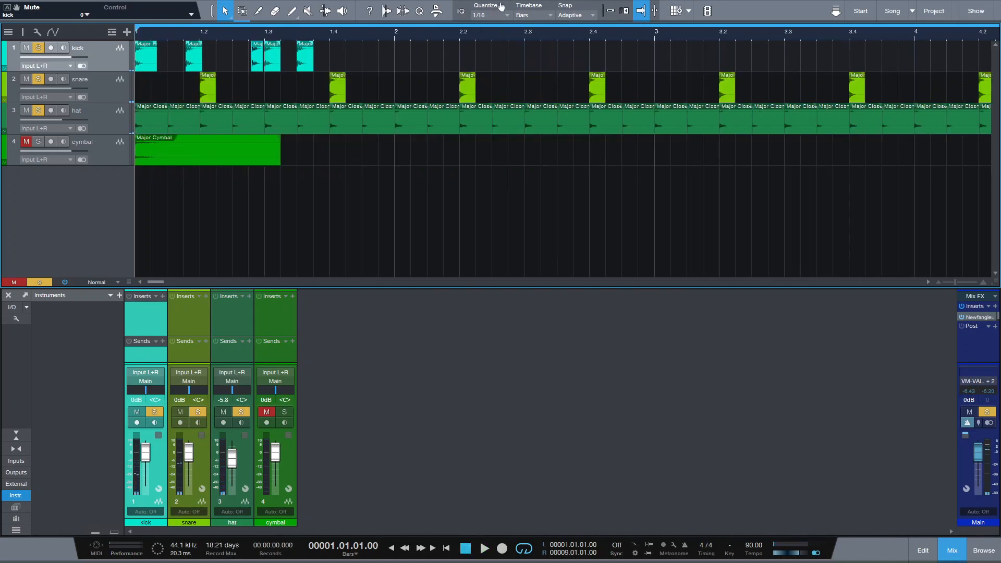
{"action": "key", "text": "space"}
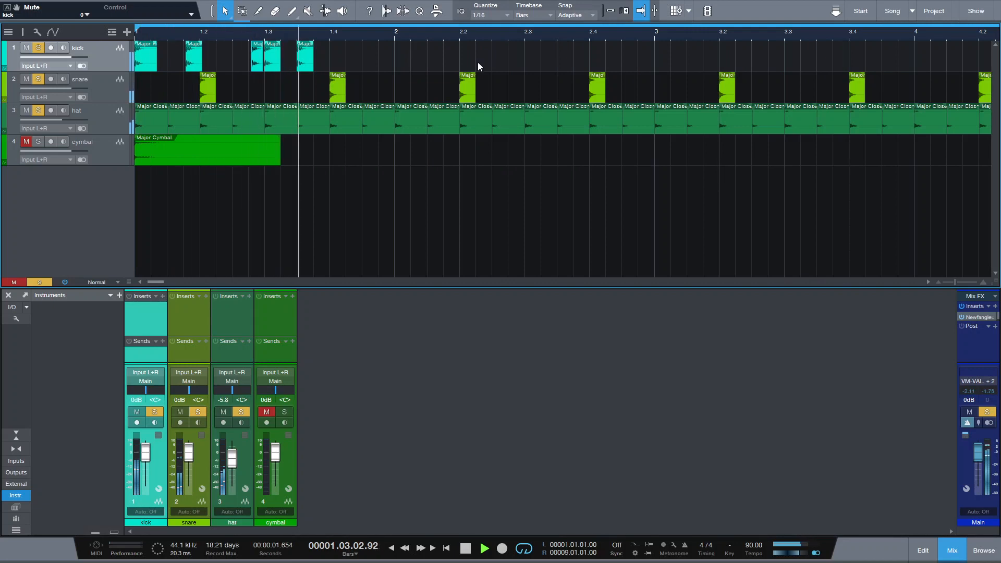
{"action": "key", "text": "space"}
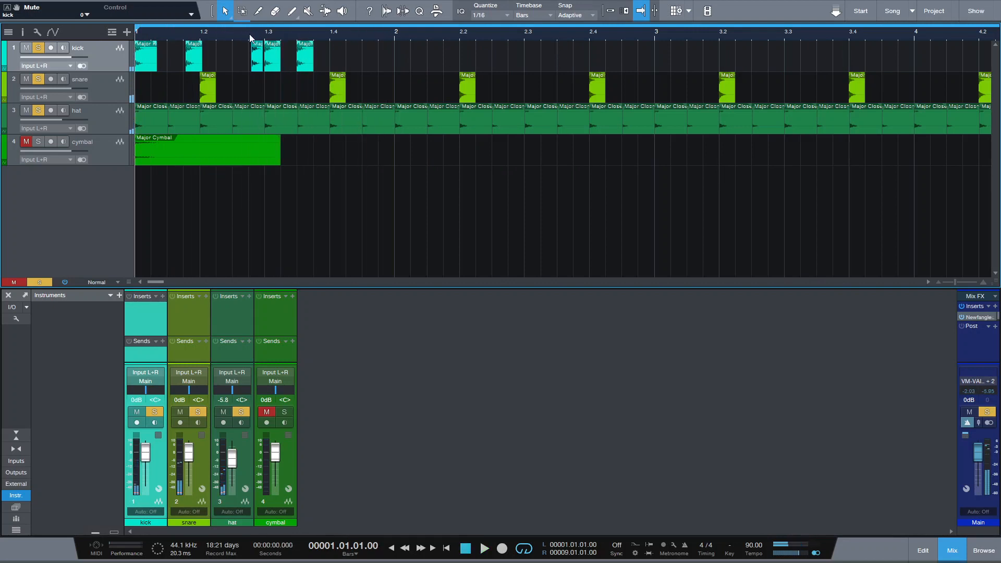
Lower the gain of the late kick clip before beat 3 to -2.7 dB and play it back
{"action": "left_click_drag", "start_coordinate": [234, 34], "coordinate": [261, 55]}
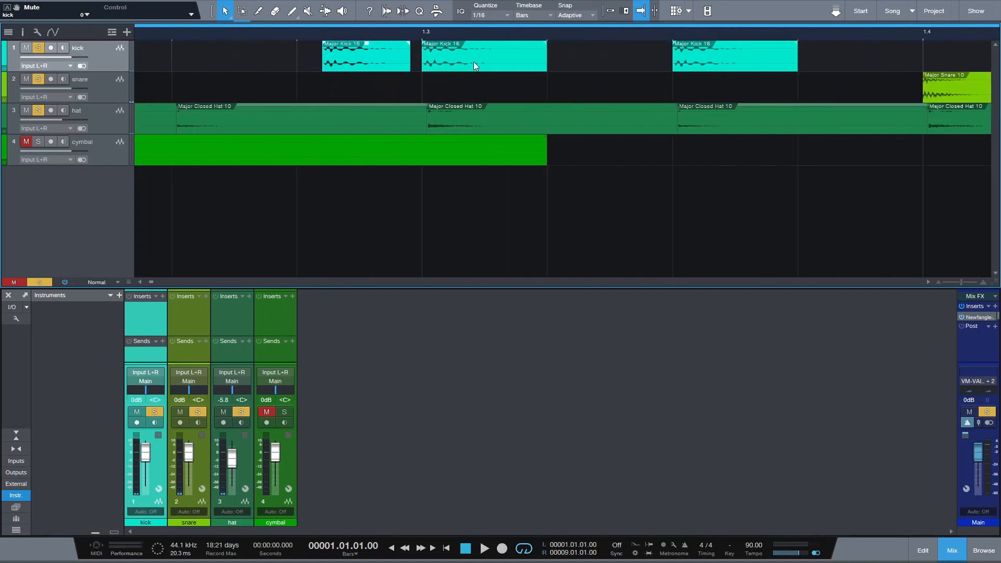
{"action": "left_click_drag", "start_coordinate": [369, 49], "coordinate": [370, 51]}
{"action": "left_click_drag", "start_coordinate": [398, 31], "coordinate": [389, 13]}
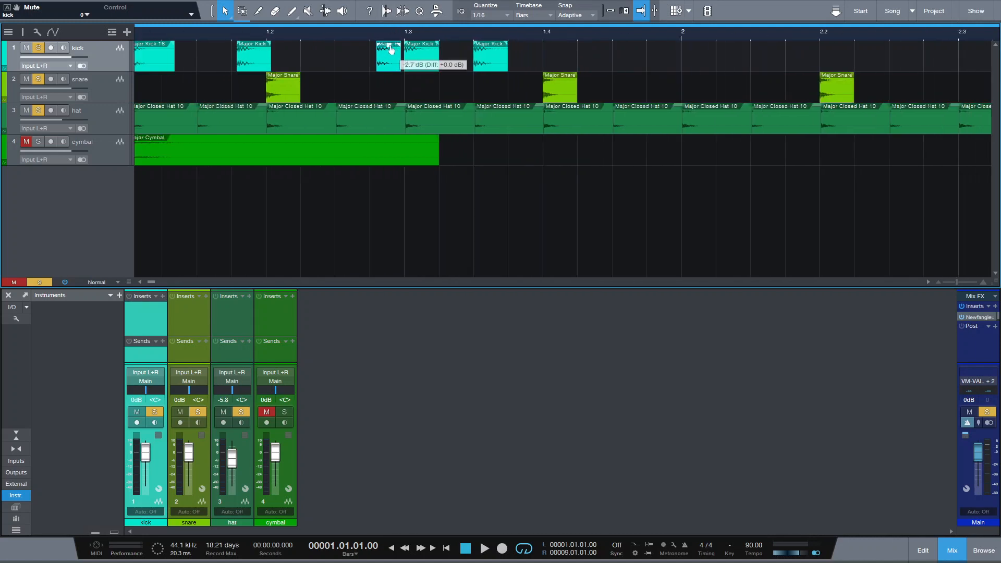
{"action": "key", "text": "space"}
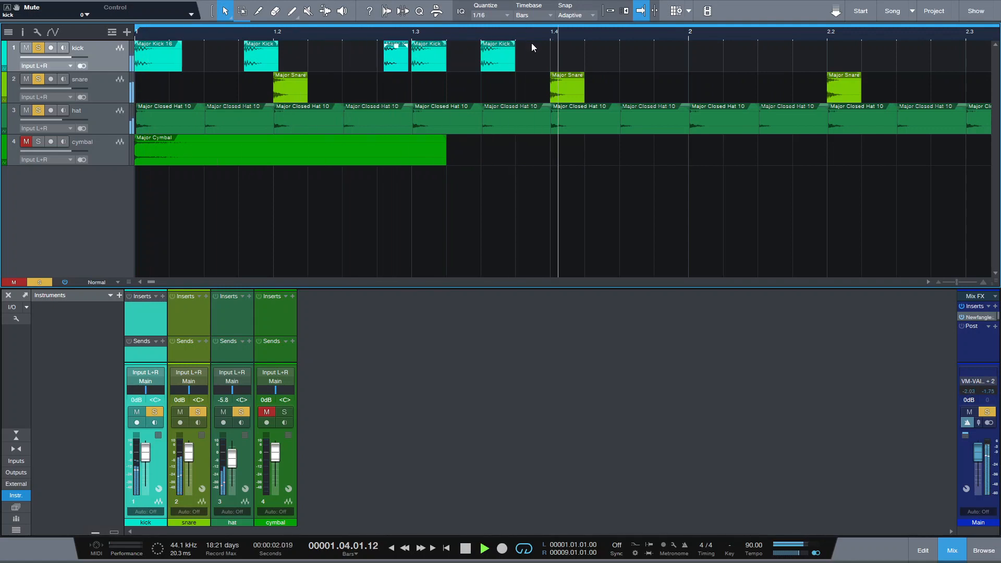
{"action": "key", "text": "space"}
Duplicate the bar 1 kick pattern with snapping on until it fills all eight bars, and play the beat back
{"action": "scroll", "coordinate": [514, 32], "scroll_direction": "down", "scroll_amount": 3}
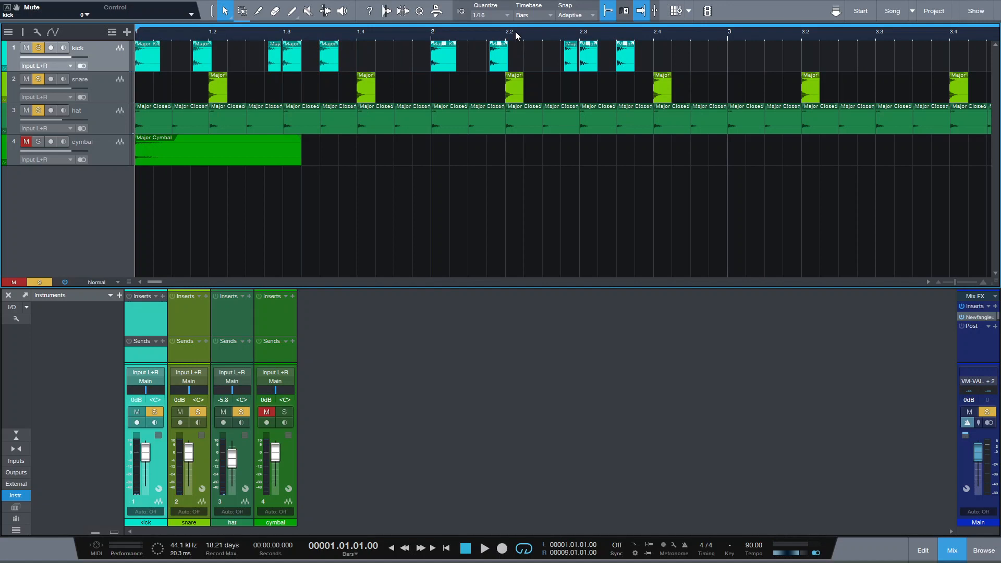
{"action": "scroll", "coordinate": [516, 35], "scroll_direction": "down", "scroll_amount": 2}
{"action": "key", "text": "d"}
{"action": "key", "text": "d"}
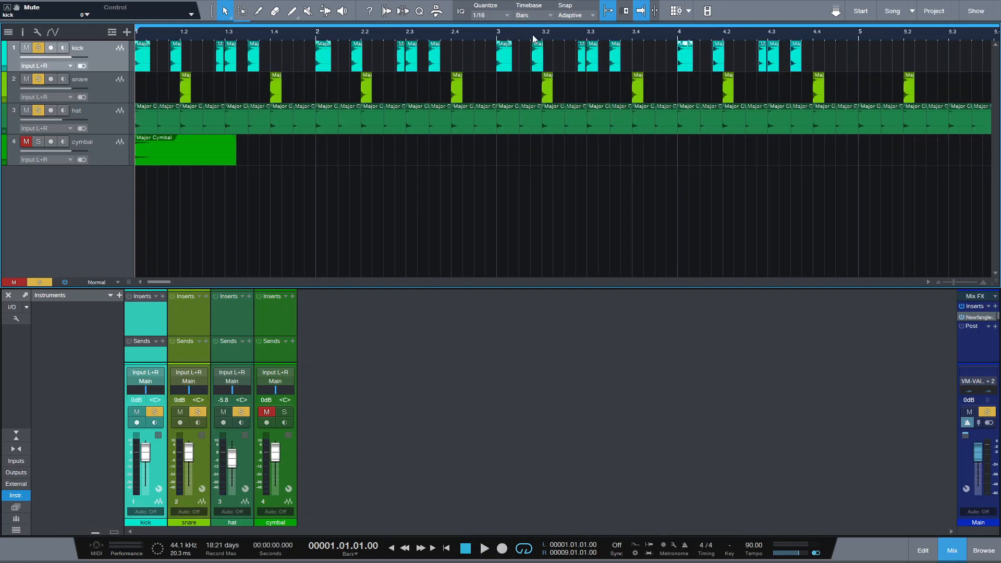
{"action": "scroll", "coordinate": [538, 20], "scroll_direction": "down", "scroll_amount": 3}
{"action": "key", "text": "d"}
{"action": "key", "text": "d"}
{"action": "key", "text": "d"}
{"action": "key", "text": "d"}
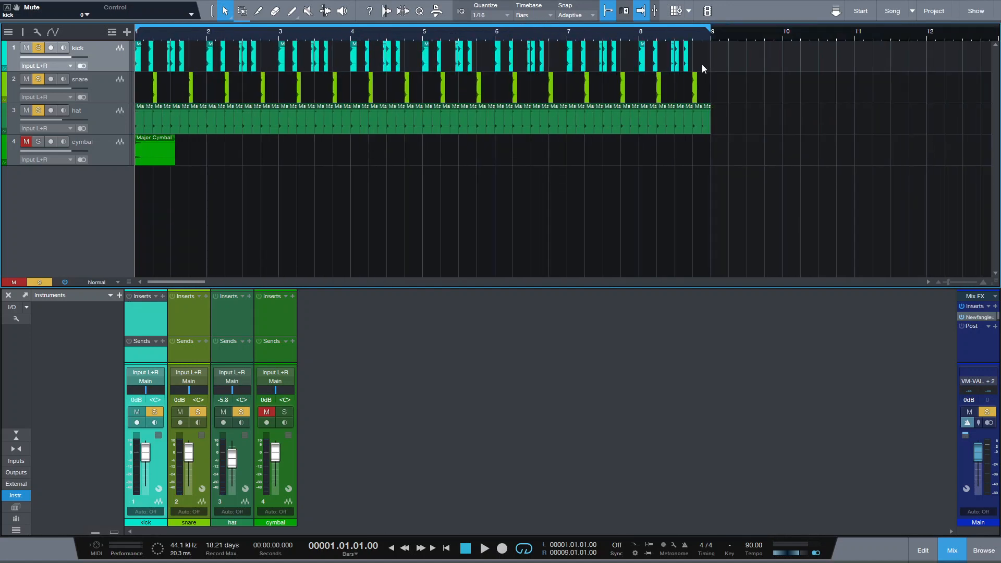
{"action": "key", "text": "d"}
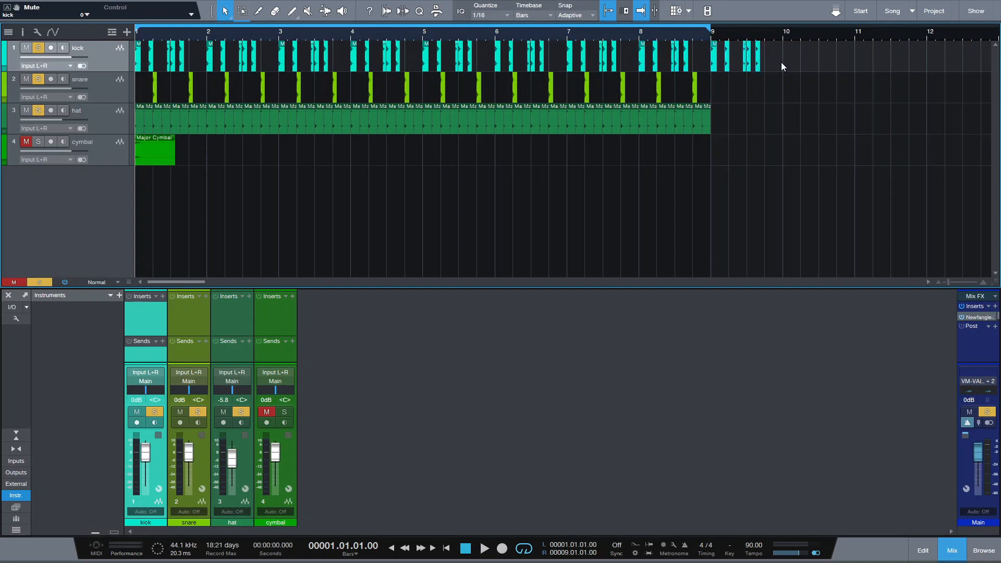
{"action": "key", "text": "ctrl+z"}
{"action": "key", "text": "space"}
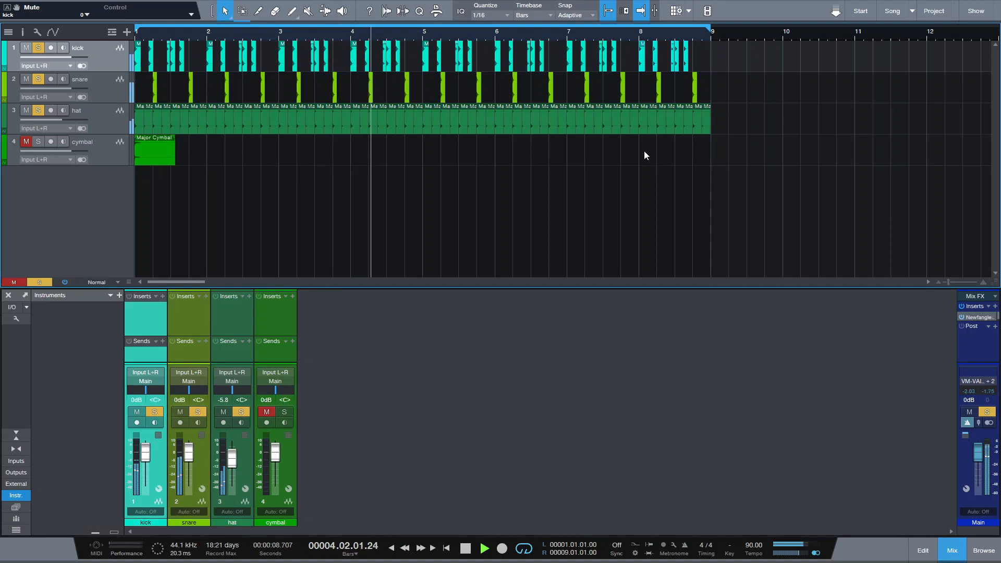
{"action": "key", "text": "space"}
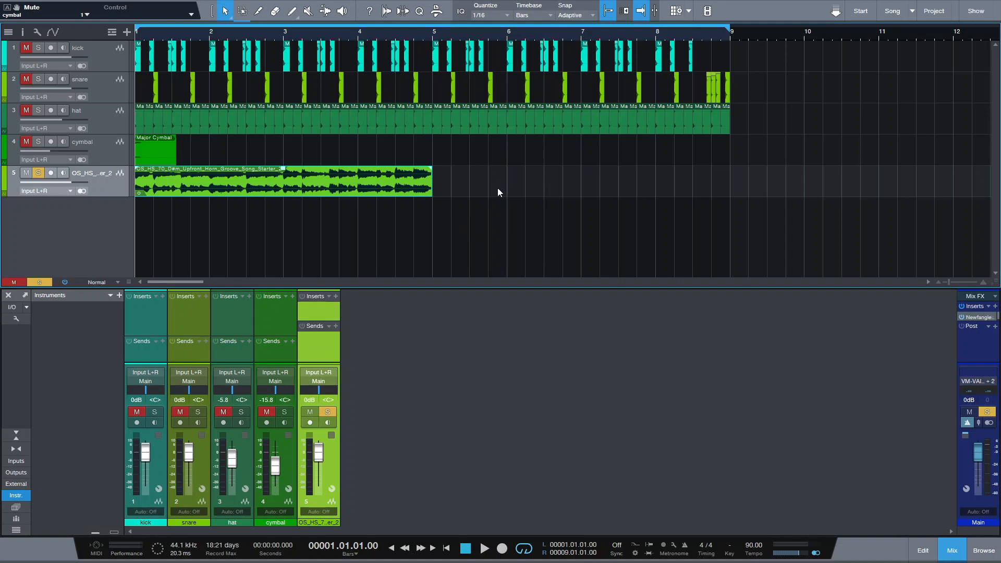
Time-stretch the horn groove sample on track 5 to end at bar 9 and play it back
{"action": "left_click_drag", "start_coordinate": [431, 187], "coordinate": [730, 197]}
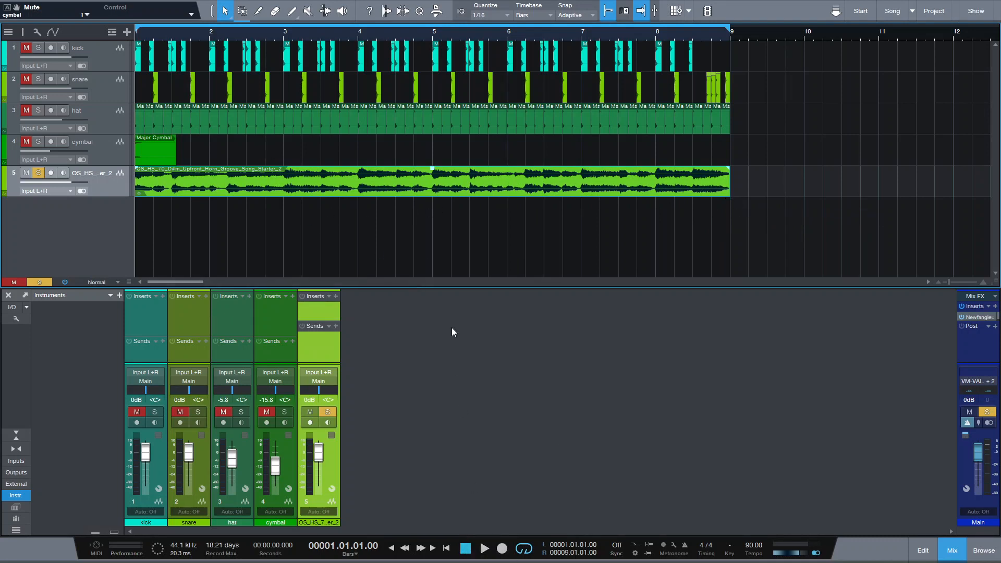
{"action": "key", "text": "space"}
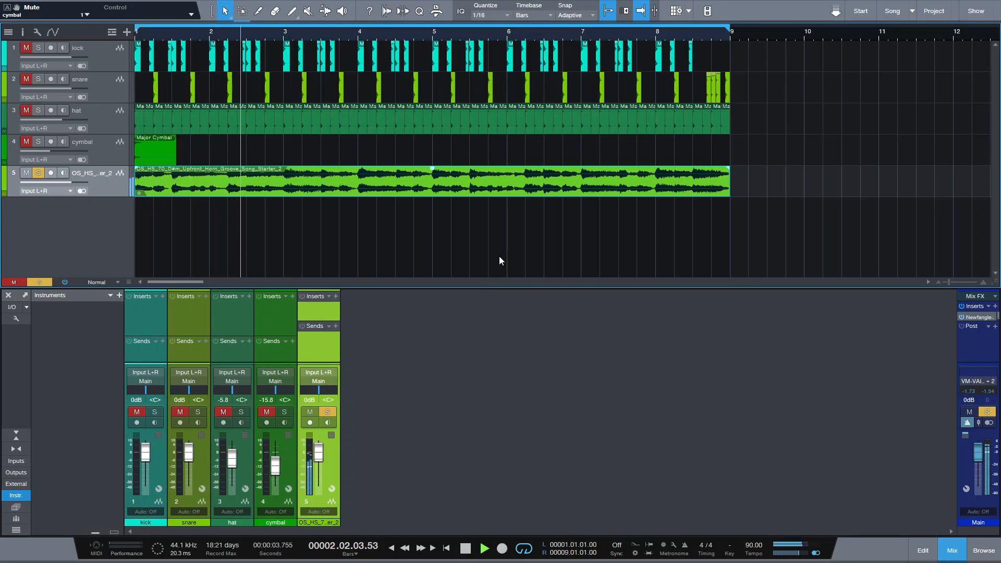
{"action": "key", "text": "space"}
Inspect the horn sample clip's transpose and speed settings and play the sample back
{"action": "right_click", "coordinate": [453, 186]}
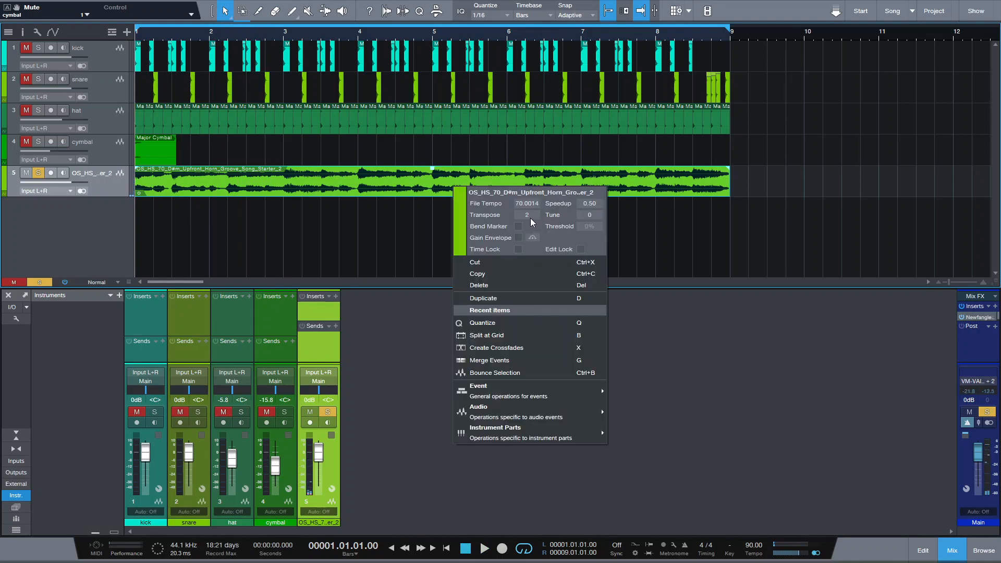
{"action": "left_click", "coordinate": [762, 348]}
{"action": "key", "text": "space"}
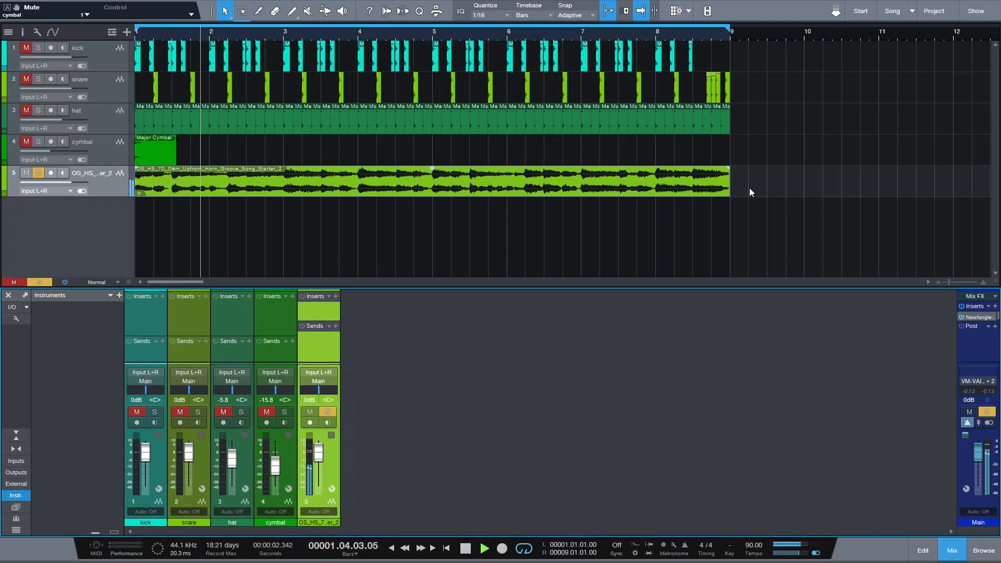
{"action": "key", "text": "space"}
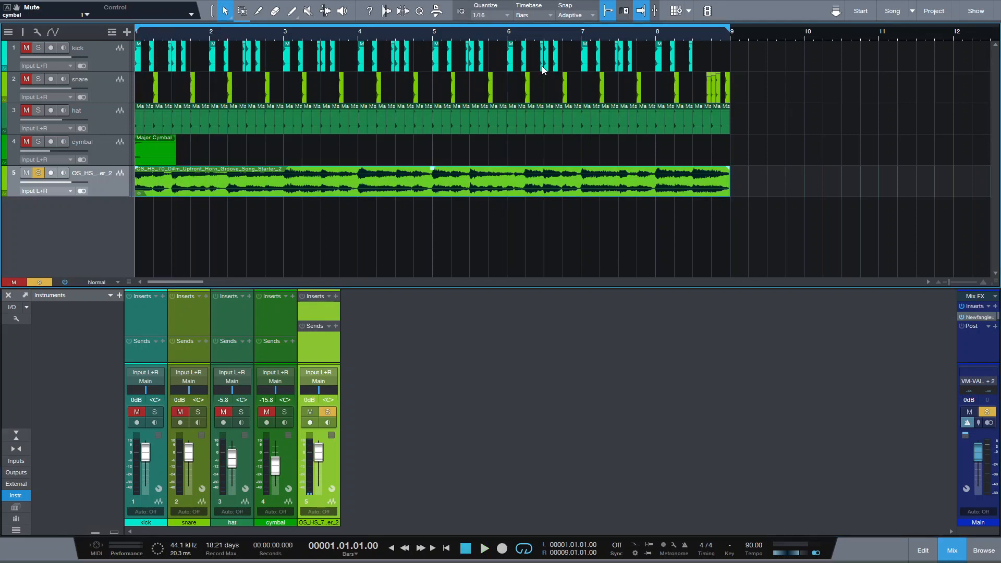
Try splitting the horn sample at a 1/4 quantize grid, then undo the split
{"action": "left_click", "coordinate": [505, 17]}
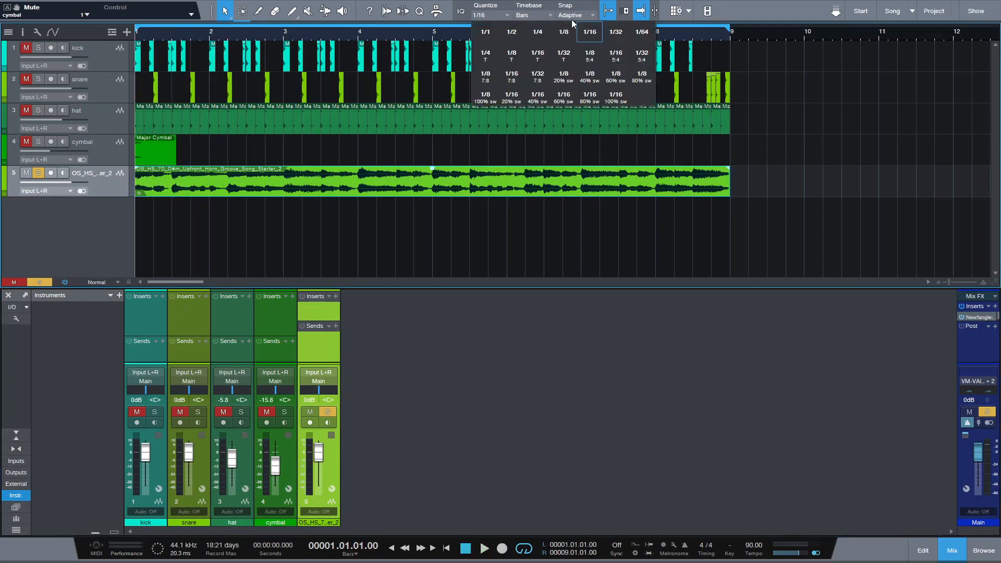
{"action": "left_click", "coordinate": [543, 30]}
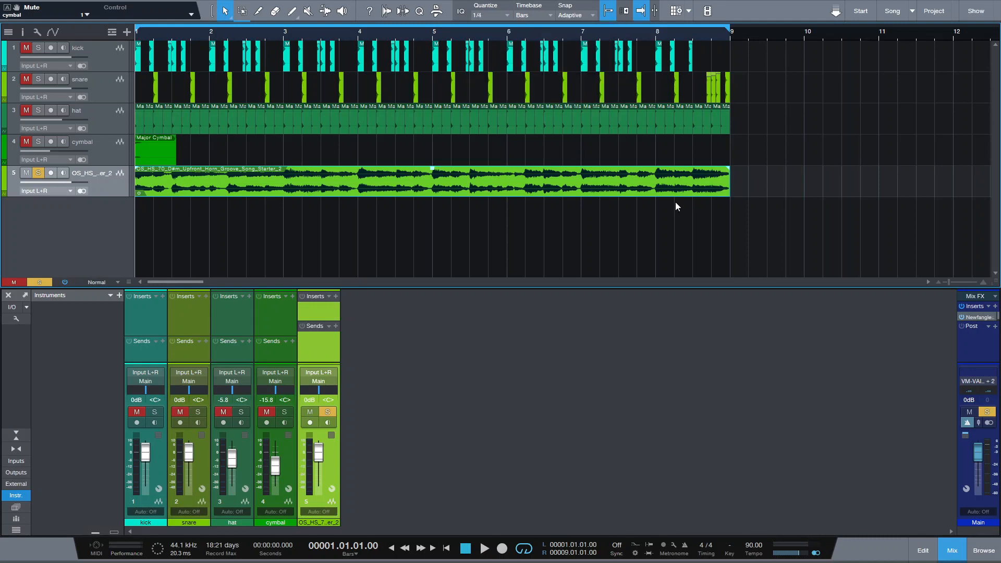
{"action": "key", "text": "q"}
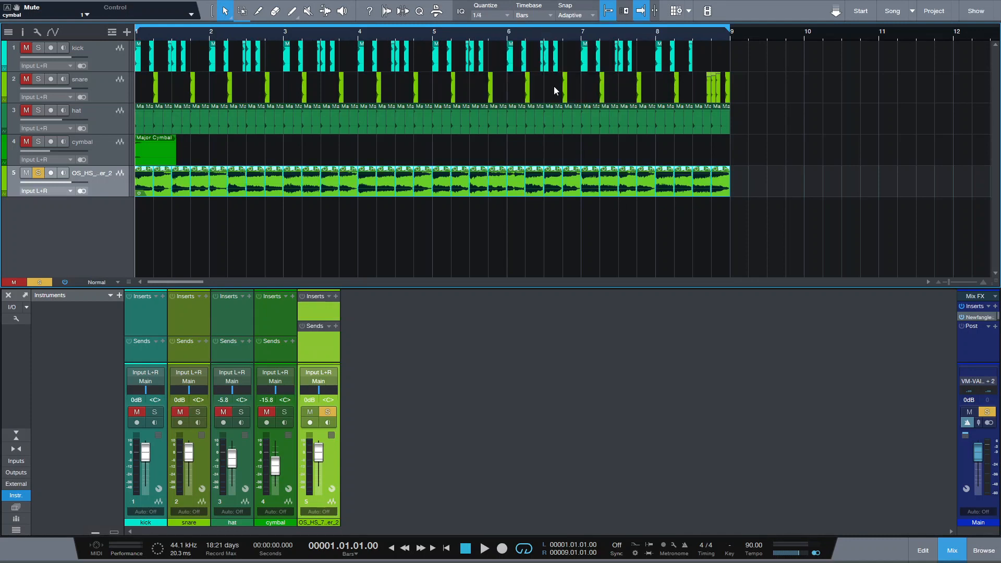
{"action": "key", "text": "ctrl+z"}
Set the quantize value to 1/2 and split the horn sample at the grid
{"action": "left_click", "coordinate": [504, 16]}
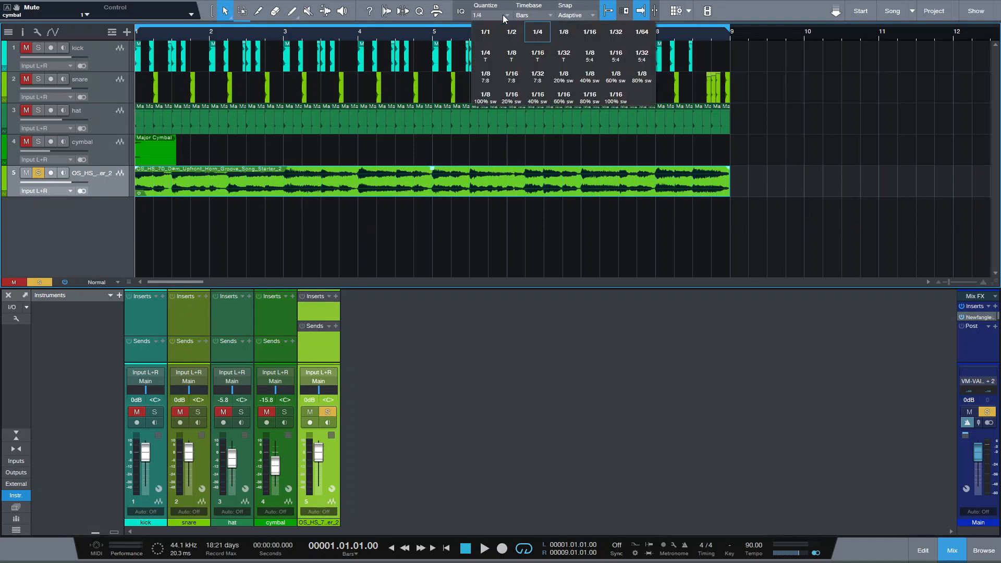
{"action": "left_click", "coordinate": [511, 32]}
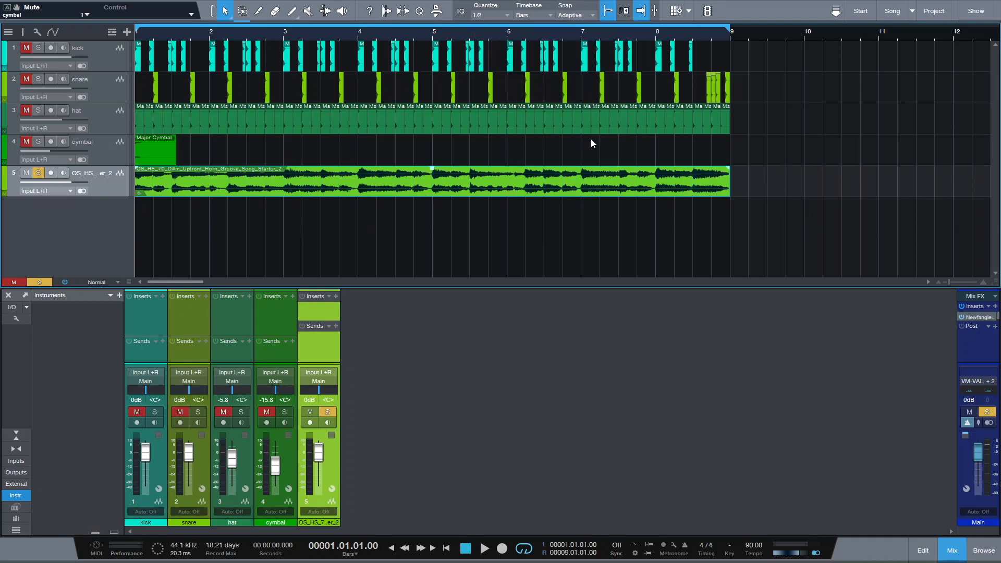
{"action": "key", "text": "ctrl+alt+x"}
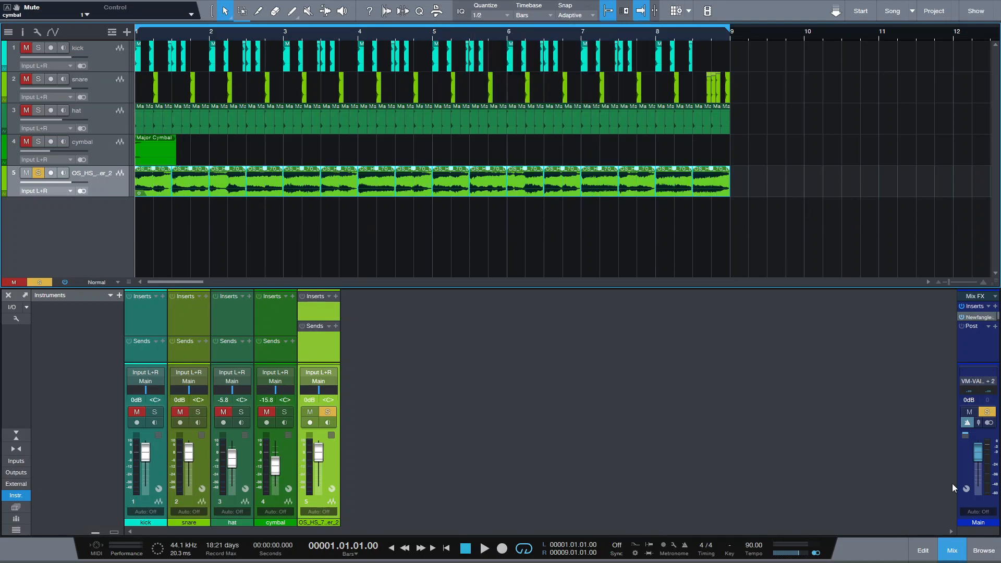
Add the SampleOne instrument on a new track below the horn sample and move its window clear of the arrangement
{"action": "left_click", "coordinate": [984, 551]}
{"action": "left_click", "coordinate": [834, 31]}
{"action": "left_click_drag", "start_coordinate": [870, 388], "coordinate": [102, 258]}
{"action": "left_click", "coordinate": [977, 559]}
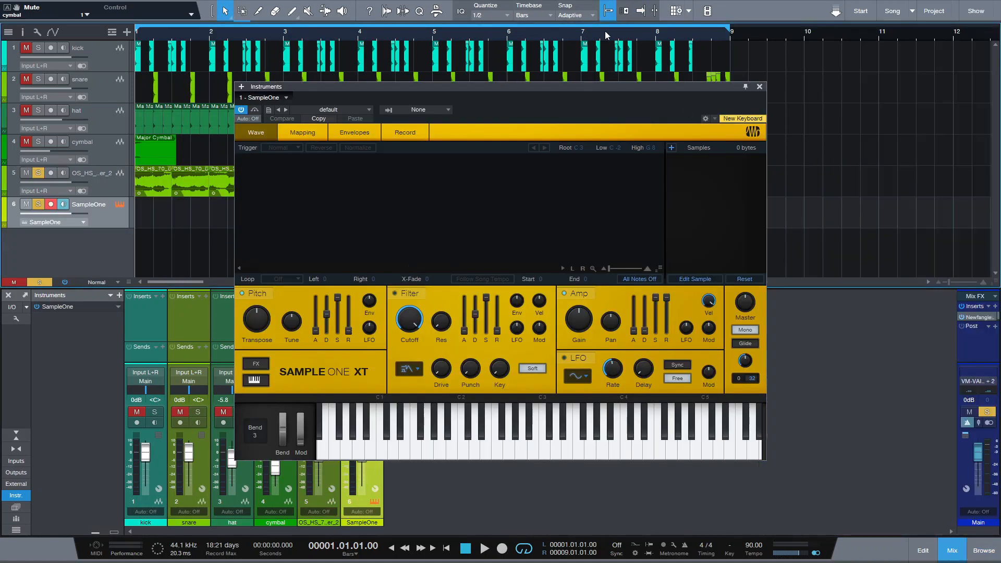
{"action": "left_click_drag", "start_coordinate": [488, 95], "coordinate": [744, 228]}
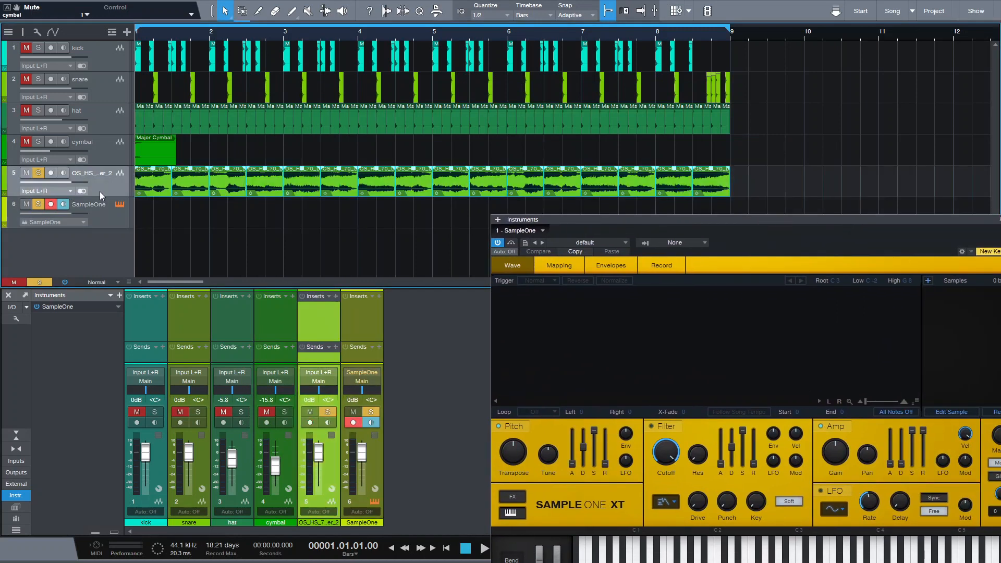
Load the split horn clips into SampleOne and close the instrument window
{"action": "left_click_drag", "start_coordinate": [224, 186], "coordinate": [609, 318]}
{"action": "left_click_drag", "start_coordinate": [781, 233], "coordinate": [710, 158]}
{"action": "left_click", "coordinate": [946, 146]}
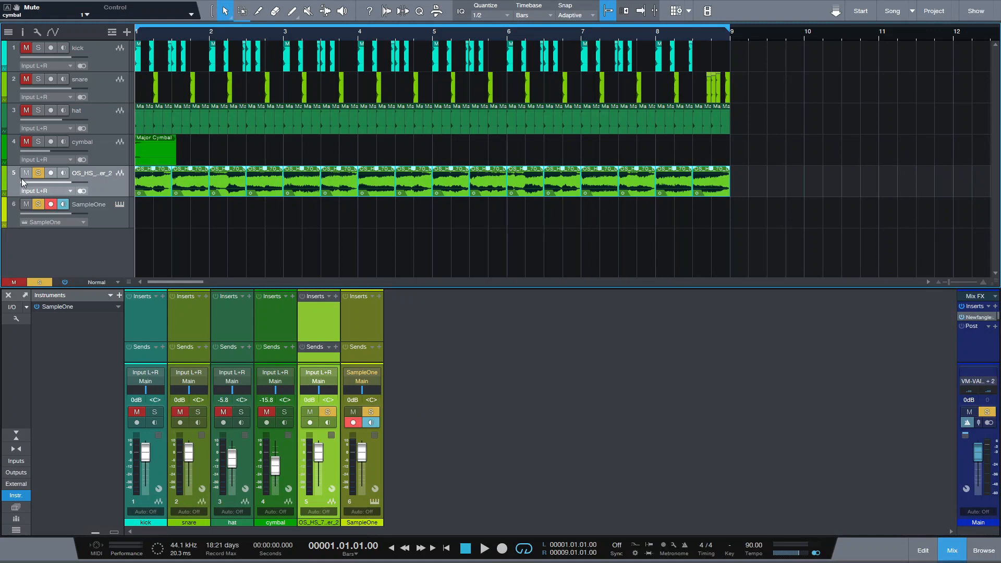
Mute the horn sample track, unmute the kick, snare, hat and cymbal tracks, and turn on autoscroll
{"action": "left_click", "coordinate": [27, 174]}
{"action": "key", "text": "f"}
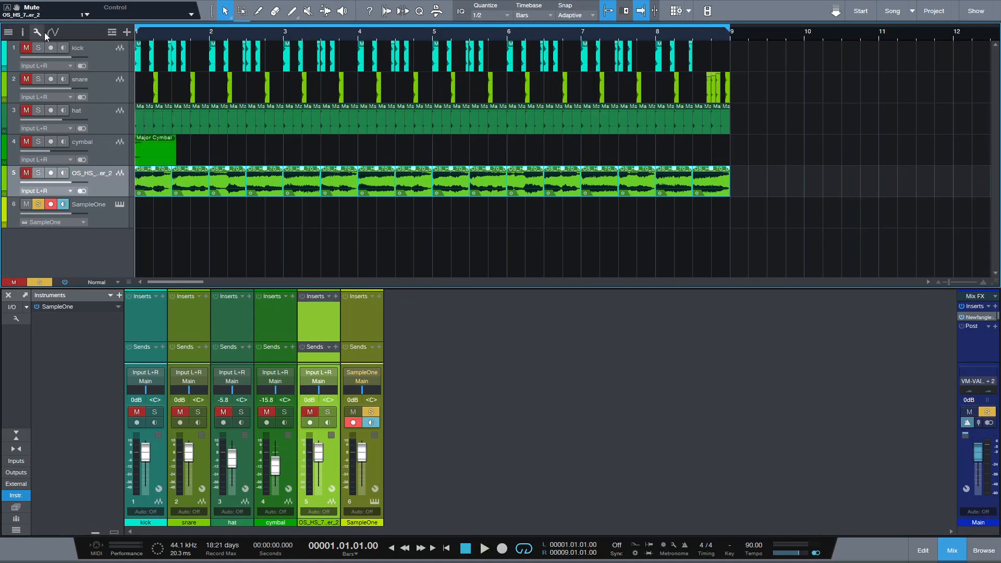
{"action": "left_click_drag", "start_coordinate": [29, 47], "coordinate": [32, 147]}
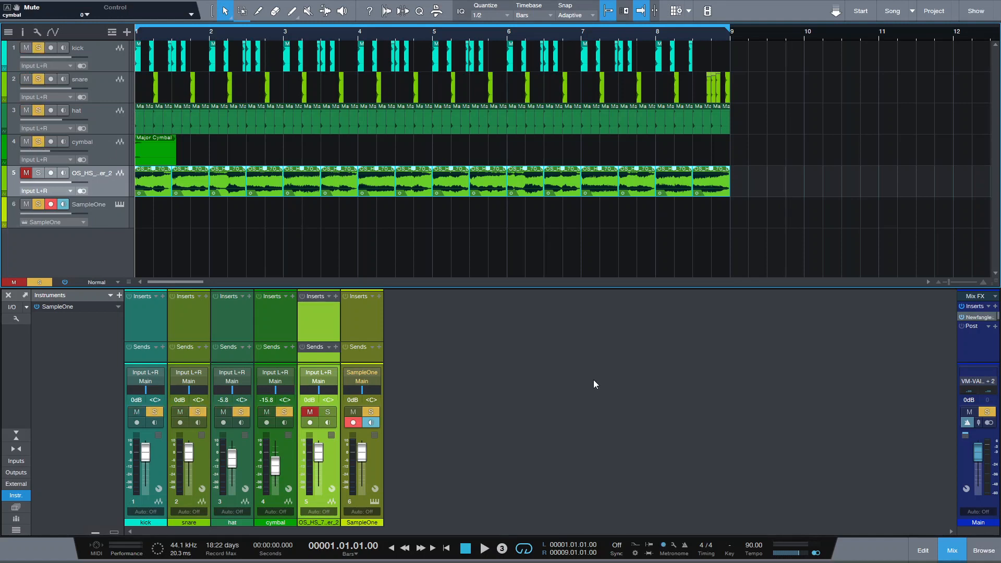
Record a two-bar SampleOne part of horn chops over the drums from bar 1
{"action": "key", "text": "KP_Multiply"}
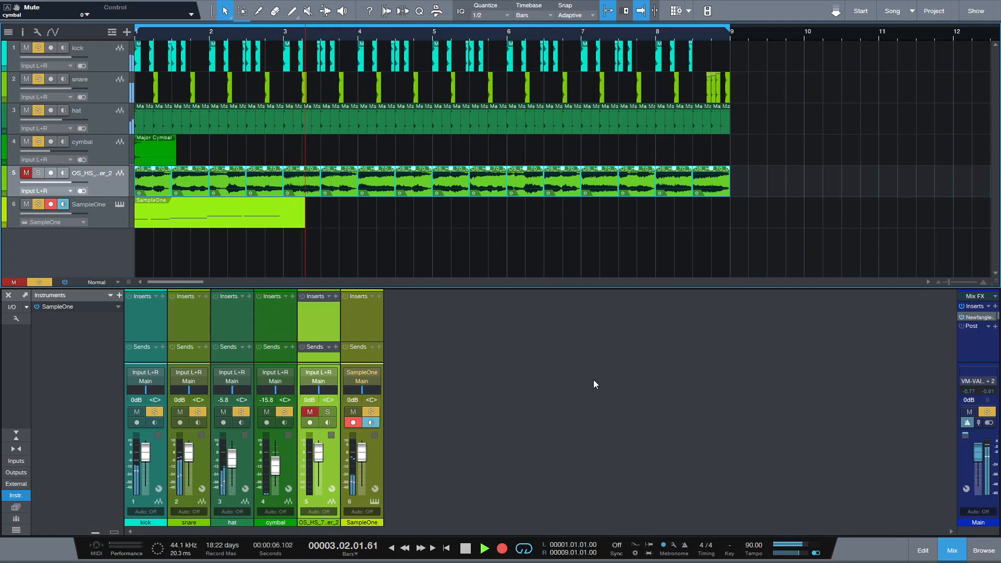
{"action": "key", "text": "space"}
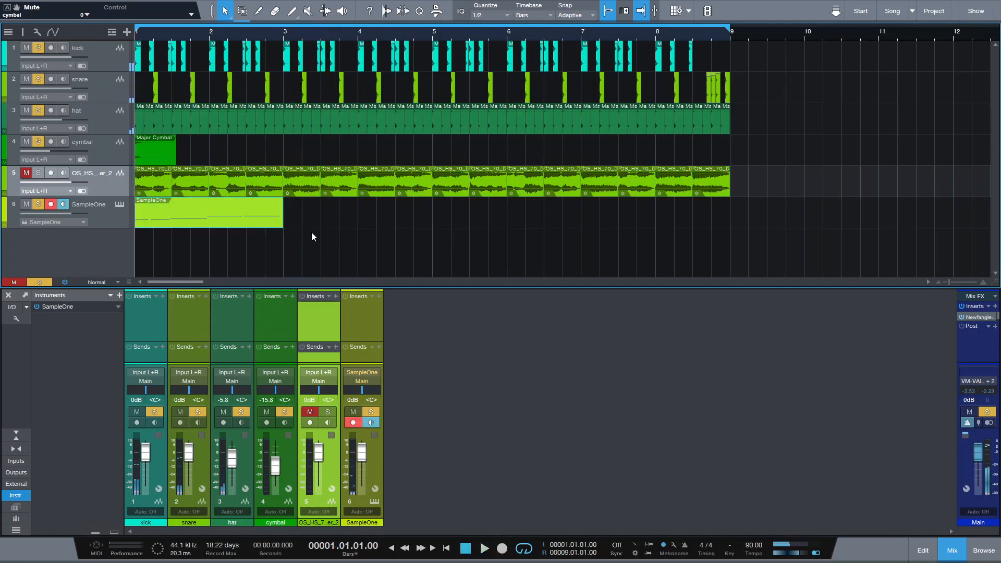
{"action": "left_click", "coordinate": [364, 227]}
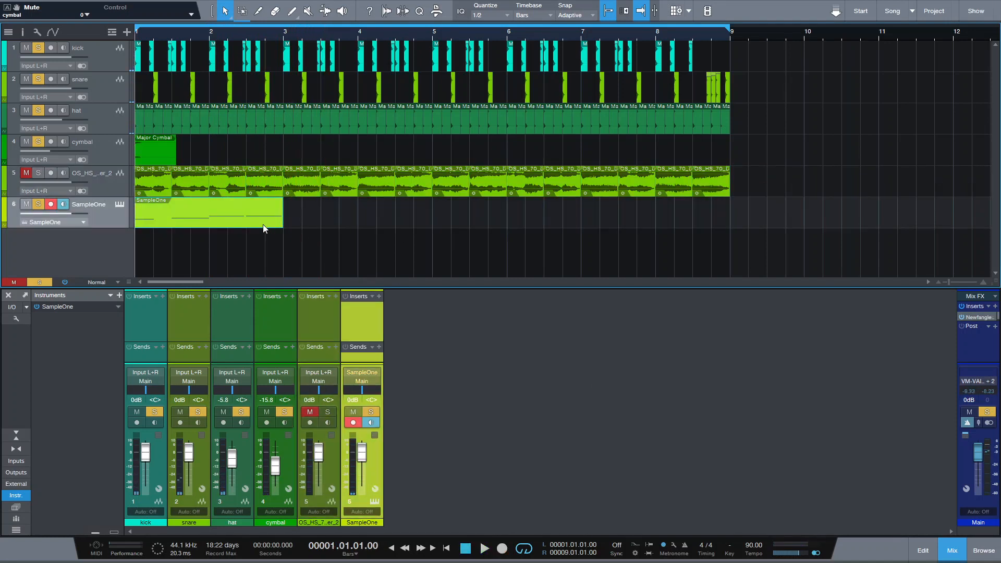
Open the recorded SampleOne part in the note editor and play it back
{"action": "double_click", "coordinate": [222, 224]}
{"action": "key", "text": "space"}
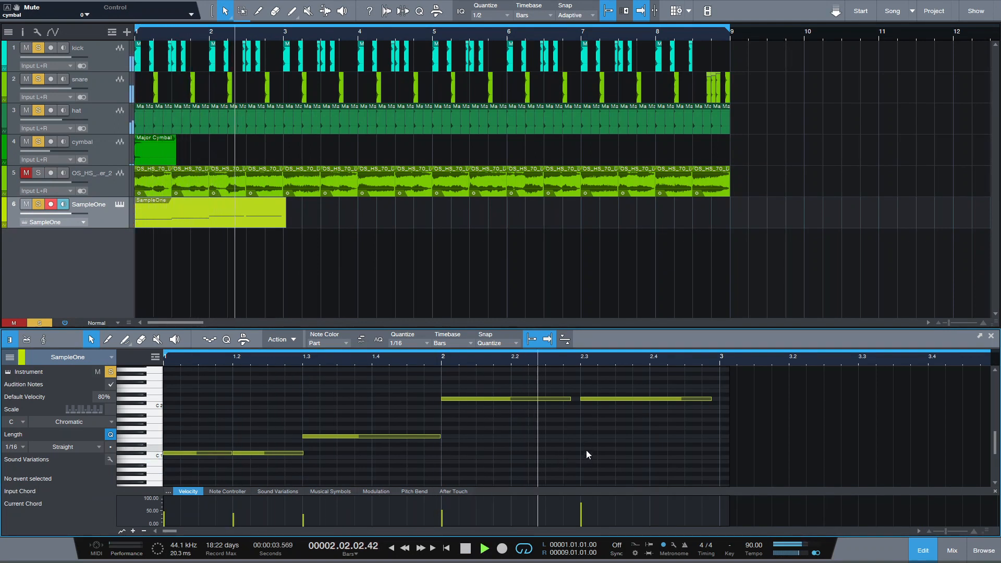
{"action": "key", "text": "space"}
Lower the last note's velocity to 50% and set the SampleOne track's volume to -2.1 dB
{"action": "left_click_drag", "start_coordinate": [580, 513], "coordinate": [581, 520]}
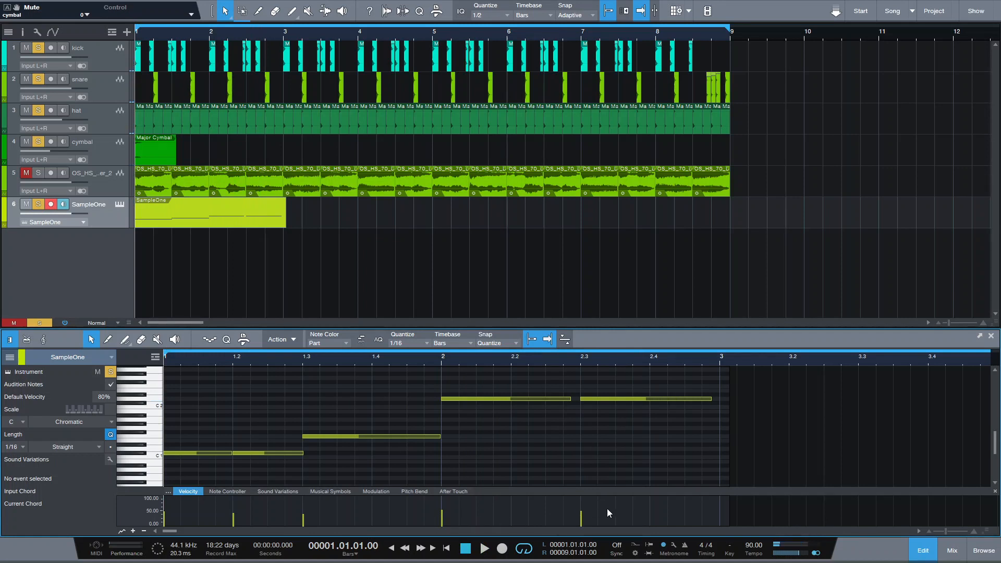
{"action": "left_click_drag", "start_coordinate": [628, 512], "coordinate": [485, 504]}
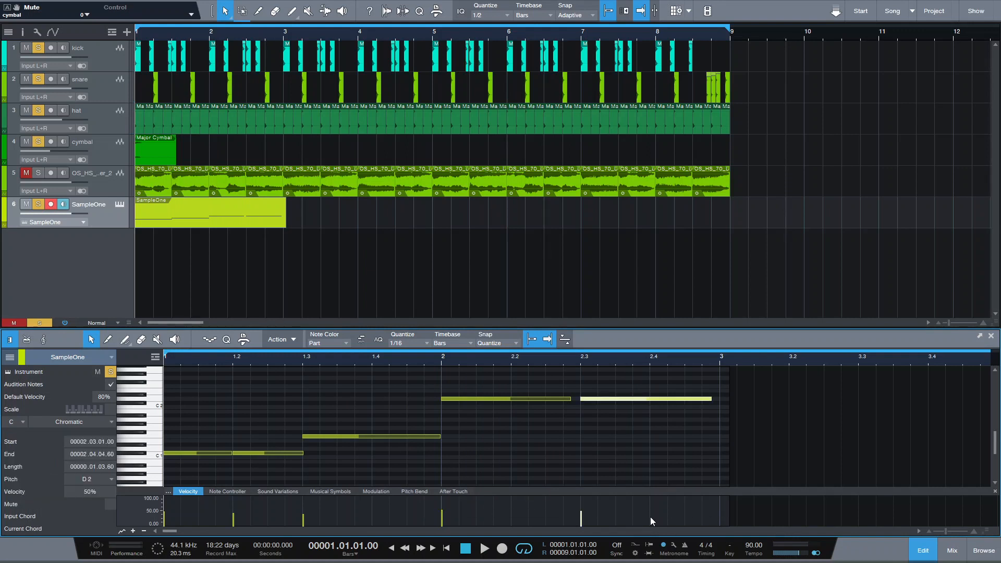
{"action": "left_click_drag", "start_coordinate": [68, 213], "coordinate": [65, 214]}
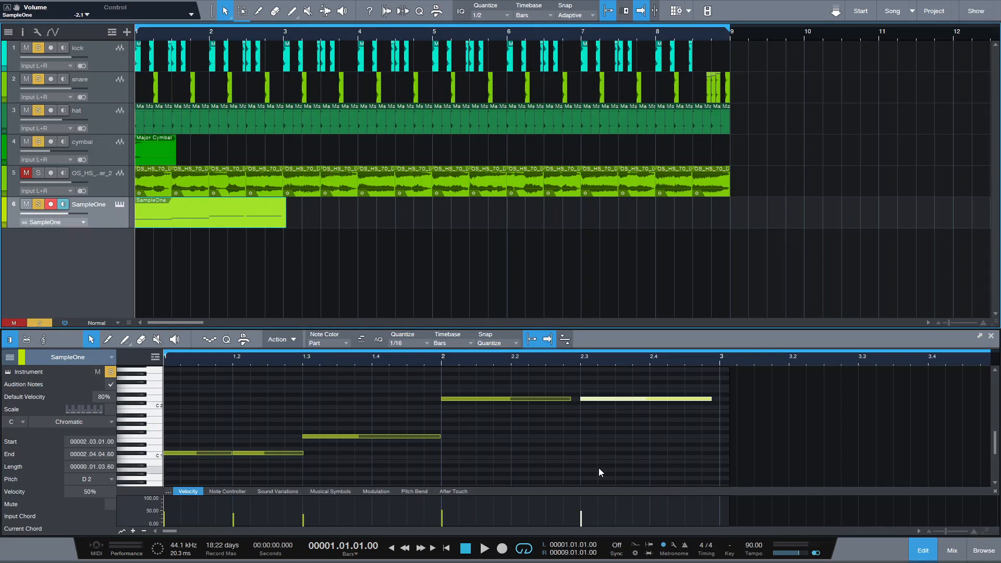
{"action": "left_click_drag", "start_coordinate": [582, 515], "coordinate": [582, 517]}
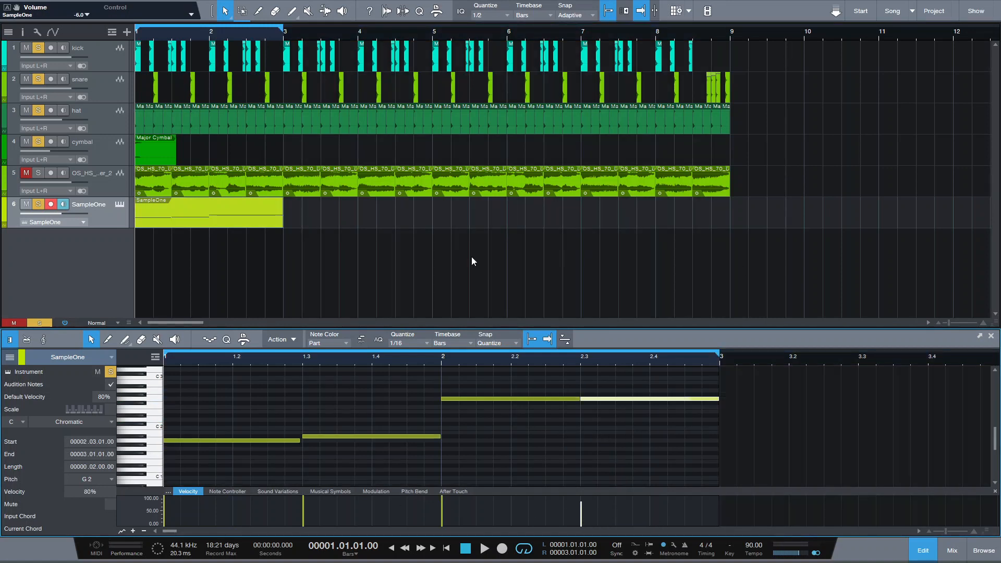
Start playback and mute the kick, snare, hat and cymbal tracks to hear the horn chops alone
{"action": "key", "text": "space"}
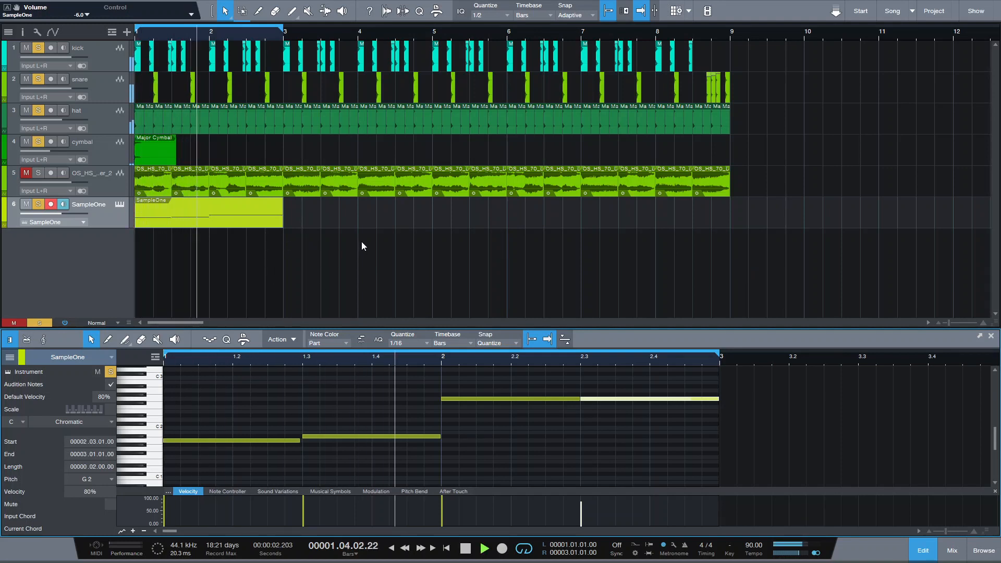
{"action": "left_click_drag", "start_coordinate": [29, 48], "coordinate": [35, 151]}
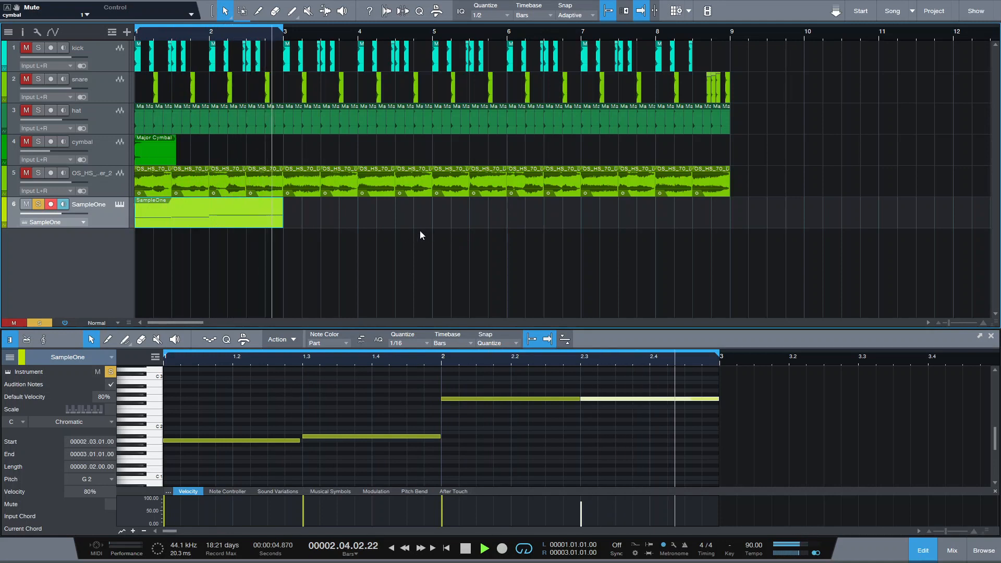
Duplicate the two-bar SampleOne part to bar 3, lower the copy's last note to D#2, and play it
{"action": "key", "text": "d"}
{"action": "key", "text": "space"}
{"action": "left_click", "coordinate": [286, 36]}
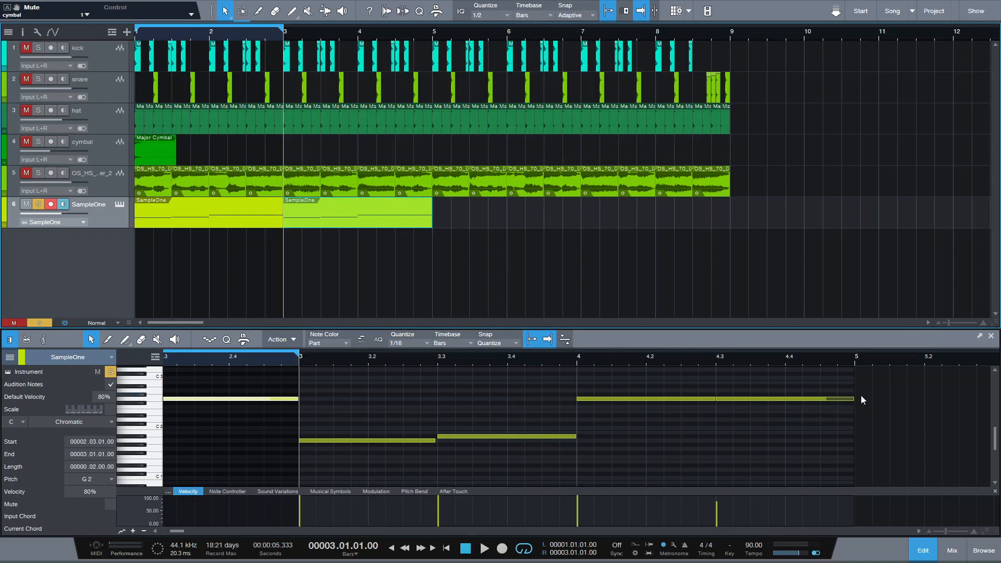
{"action": "left_click_drag", "start_coordinate": [783, 400], "coordinate": [777, 432]}
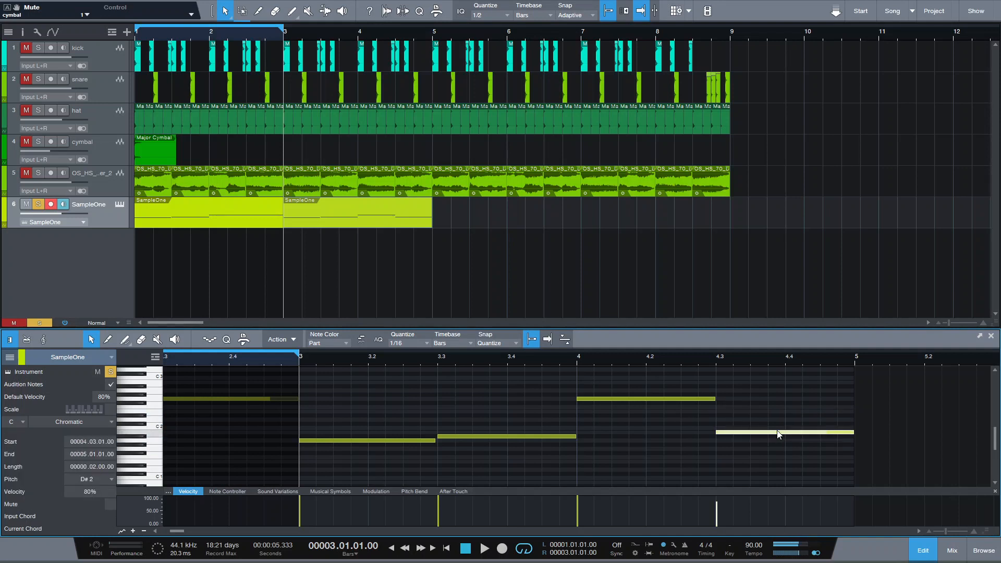
{"action": "key", "text": "space"}
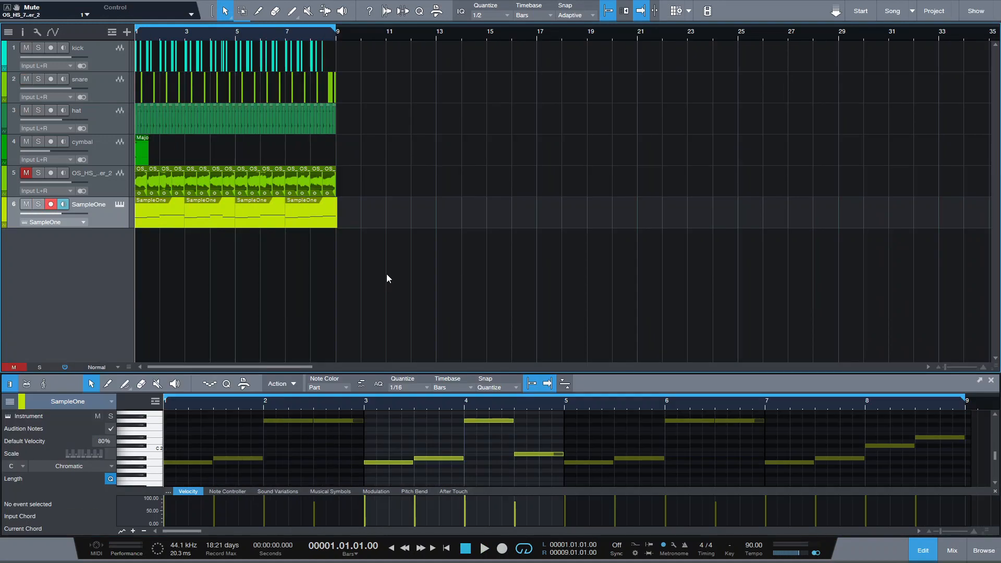
Bounce the four SampleOne parts to a new audio track
{"action": "left_click_drag", "start_coordinate": [387, 223], "coordinate": [143, 231]}
{"action": "right_click", "coordinate": [183, 215]}
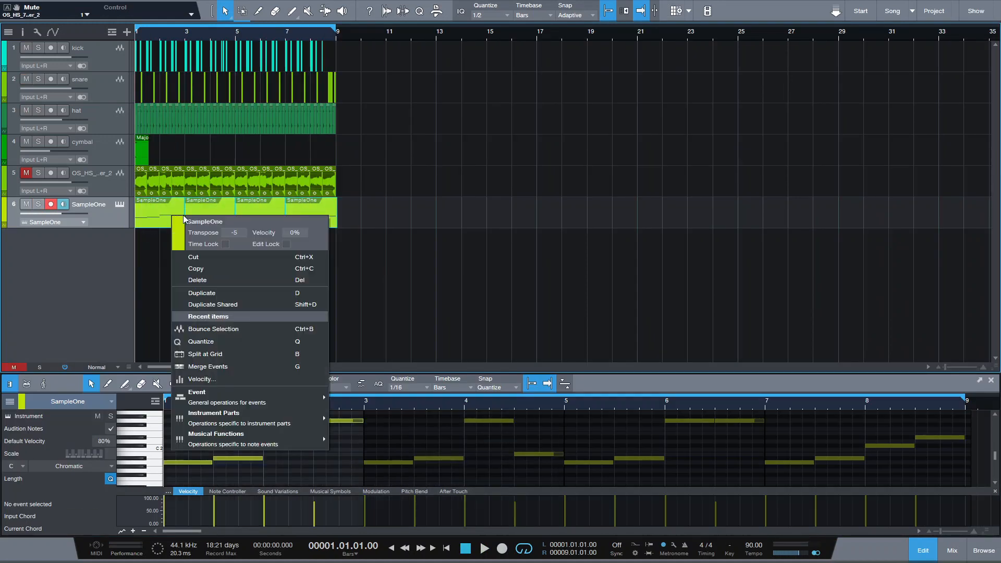
{"action": "left_click", "coordinate": [243, 328]}
{"action": "left_click", "coordinate": [386, 226]}
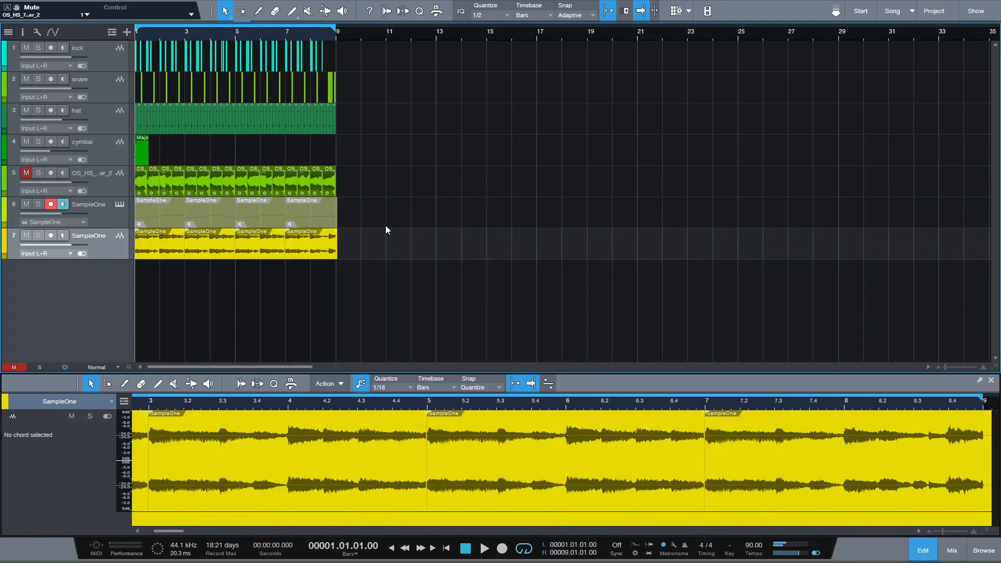
Play the bounced audio with the drums and show the mixer
{"action": "key", "text": "space"}
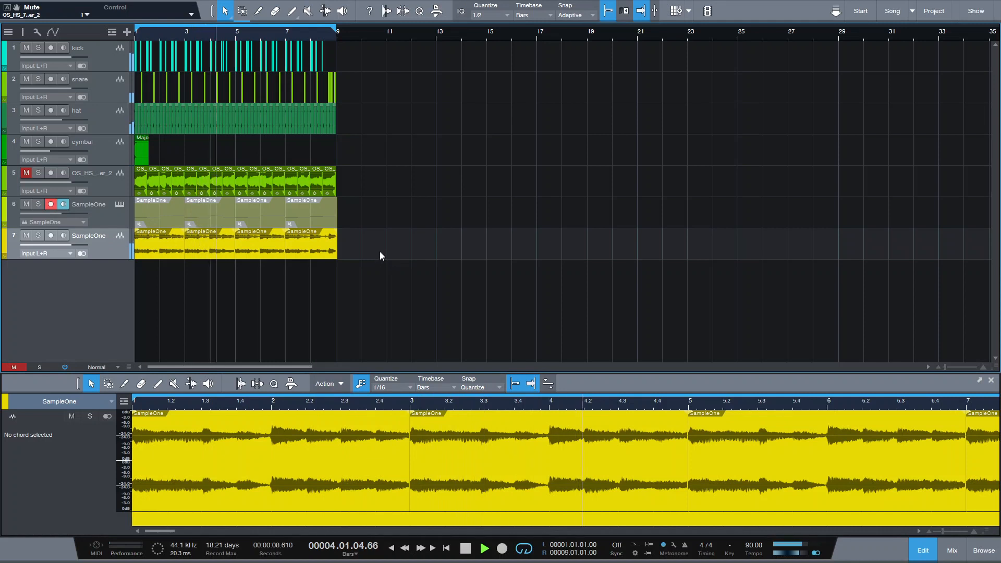
{"action": "key", "text": "F3"}
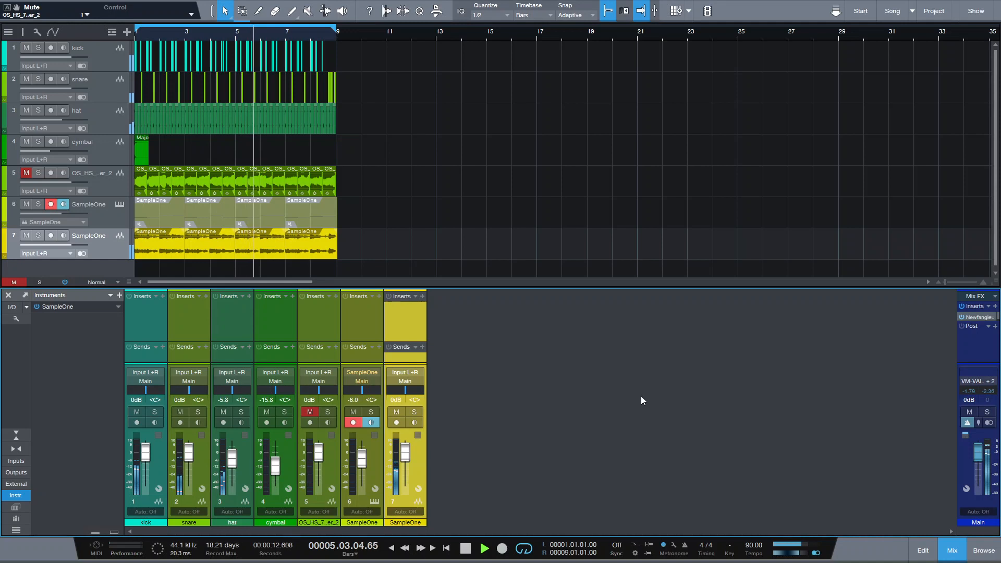
{"action": "key", "text": "space"}
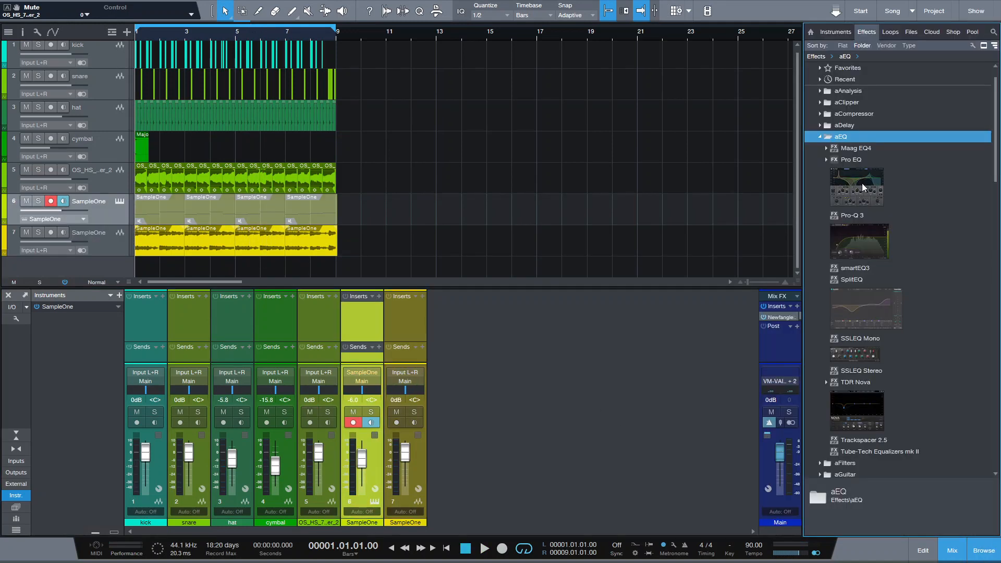
Insert Pro EQ on the bounced SampleOne track and enable its low cut at 48 dB/Oct and 132 Hz
{"action": "left_click_drag", "start_coordinate": [863, 188], "coordinate": [402, 324]}
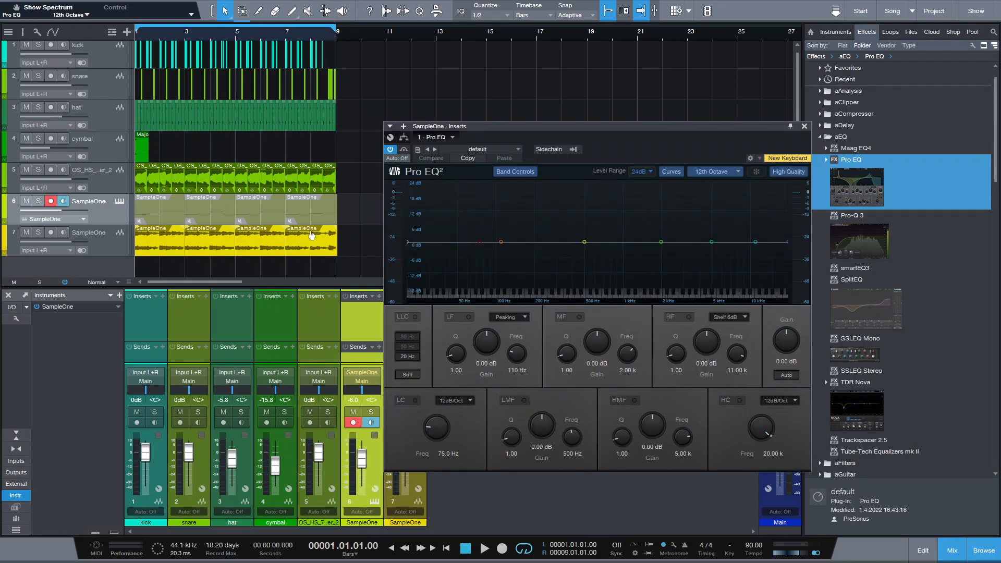
{"action": "left_click", "coordinate": [487, 242]}
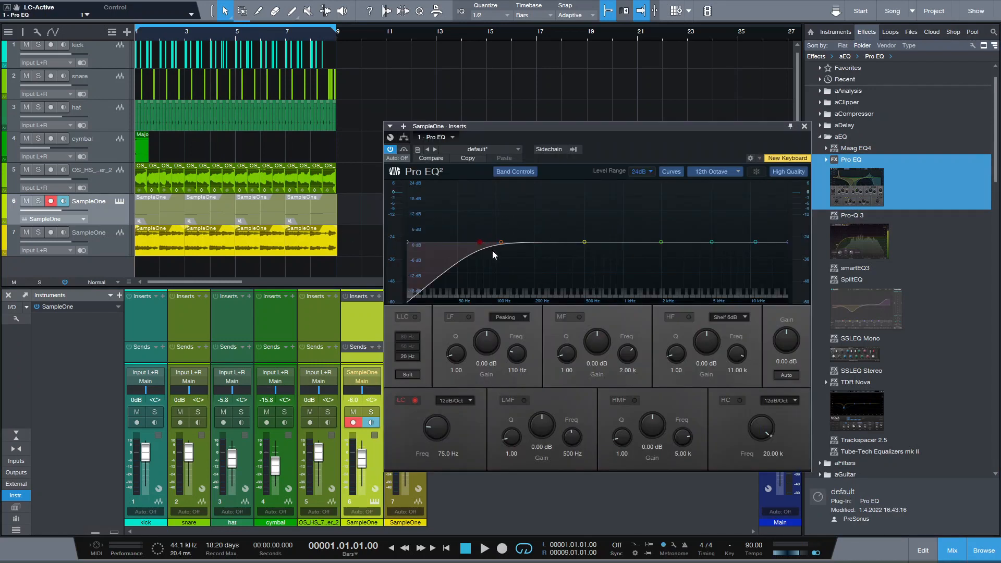
{"action": "scroll", "coordinate": [462, 401], "scroll_direction": "down", "scroll_amount": 3}
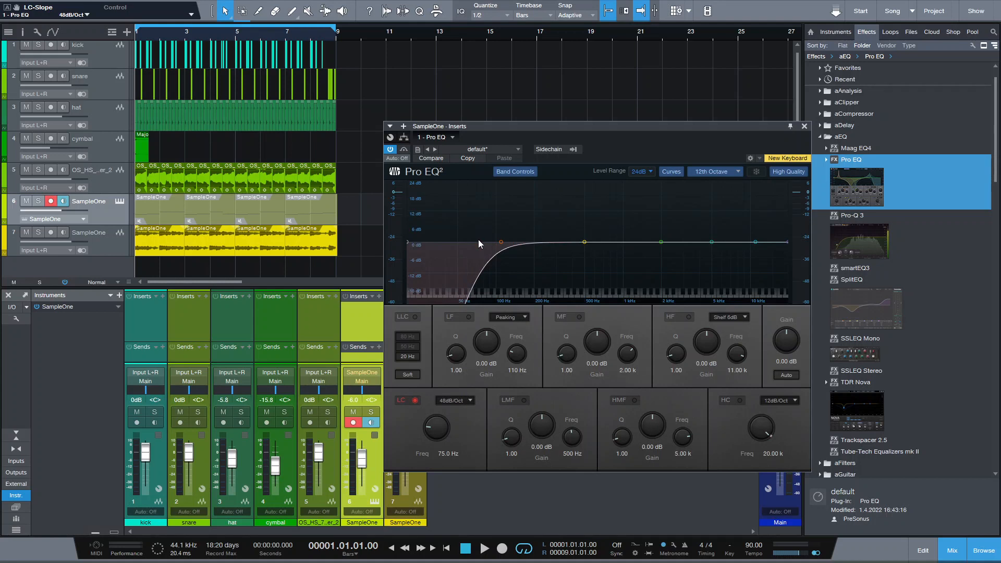
{"action": "left_click_drag", "start_coordinate": [478, 243], "coordinate": [514, 241]}
Mute the horn and drum tracks, and raise the low-cut frequency to 216 Hz while the bounced sample plays
{"action": "key", "text": "space"}
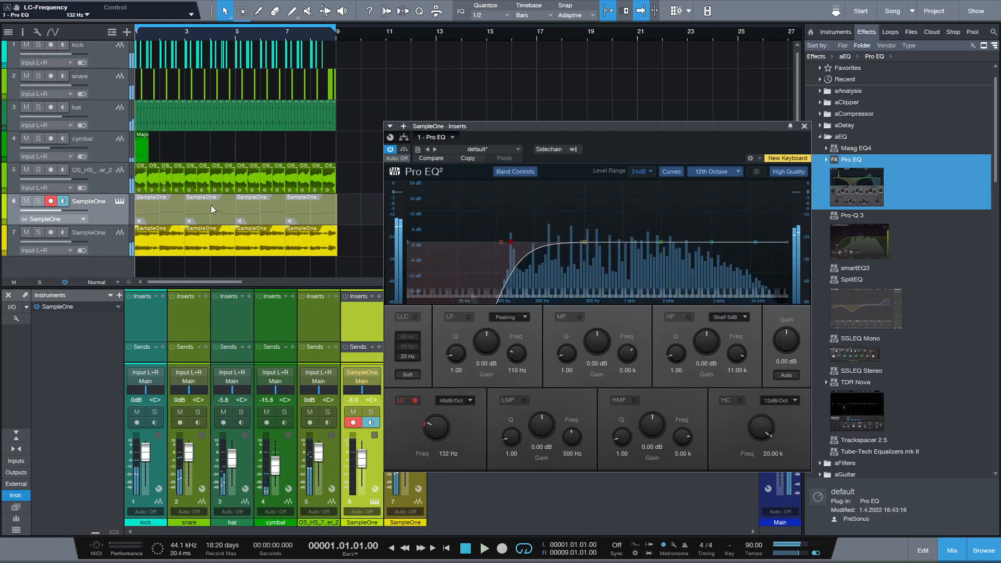
{"action": "left_click", "coordinate": [26, 169]}
{"action": "left_click_drag", "start_coordinate": [25, 140], "coordinate": [27, 18]}
{"action": "key", "text": "space"}
{"action": "left_click_drag", "start_coordinate": [515, 241], "coordinate": [538, 239]}
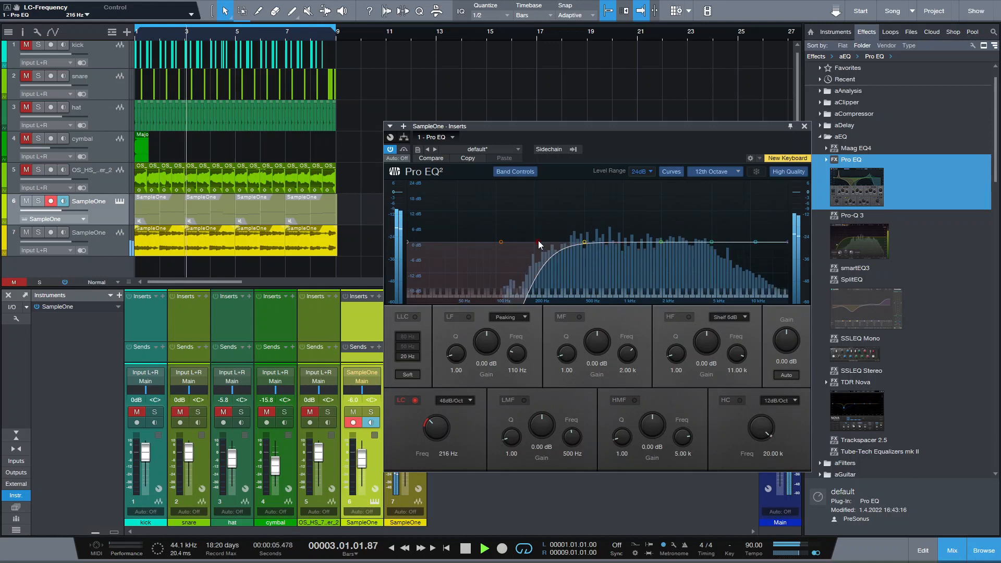
{"action": "key", "text": "space"}
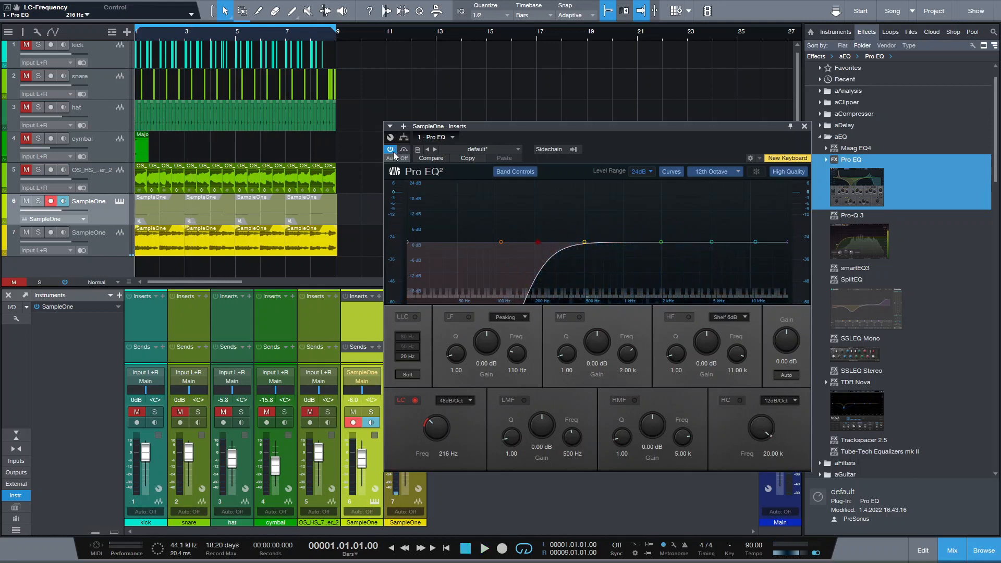
Compare the bounced sample's sound with Pro EQ bypassed and enabled during playback
{"action": "key", "text": "space"}
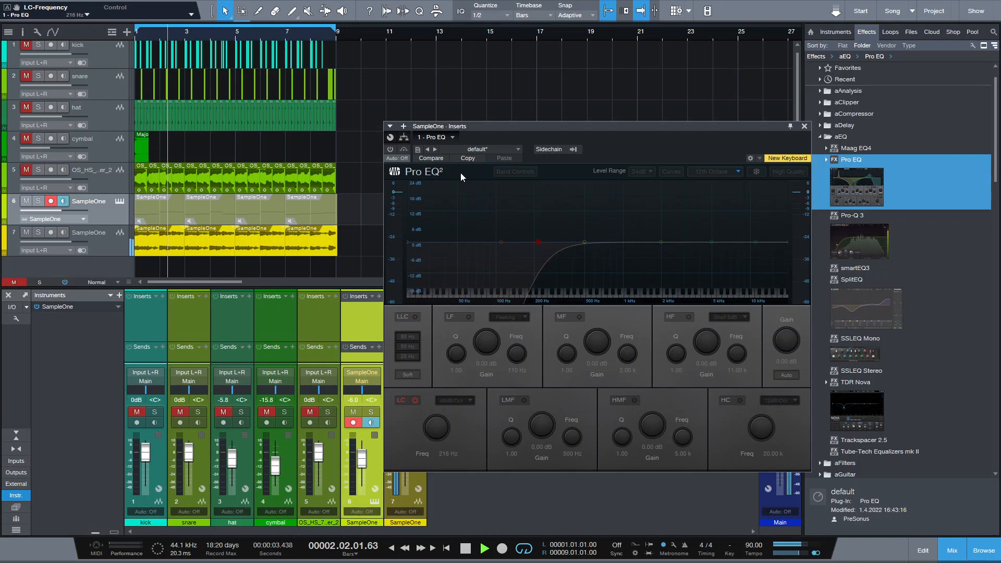
{"action": "left_click", "coordinate": [390, 149]}
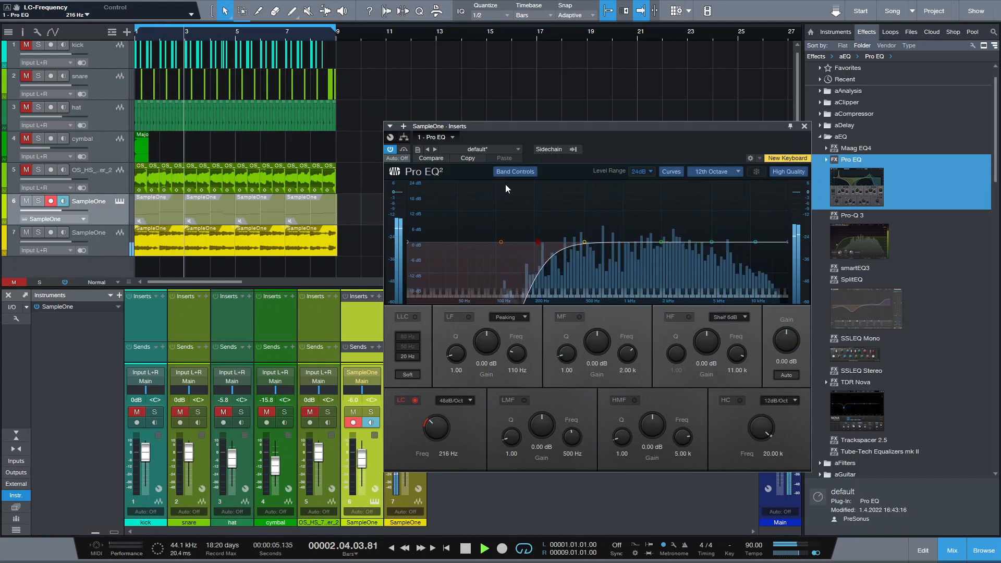
{"action": "key", "text": "space"}
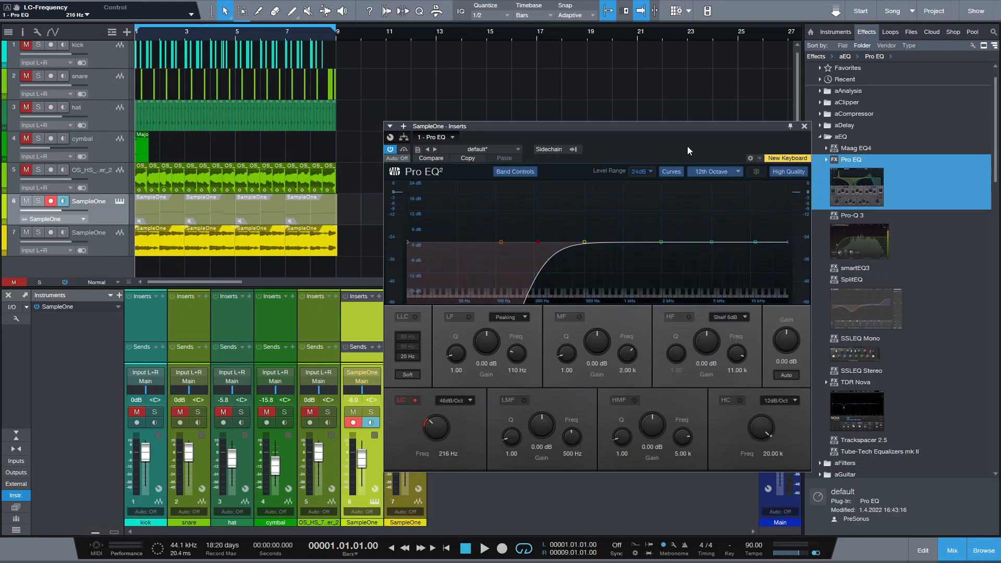
Close the Pro EQ window and the browser, and unmute the drum and horn sample tracks
{"action": "left_click", "coordinate": [805, 126]}
{"action": "key", "text": "F5"}
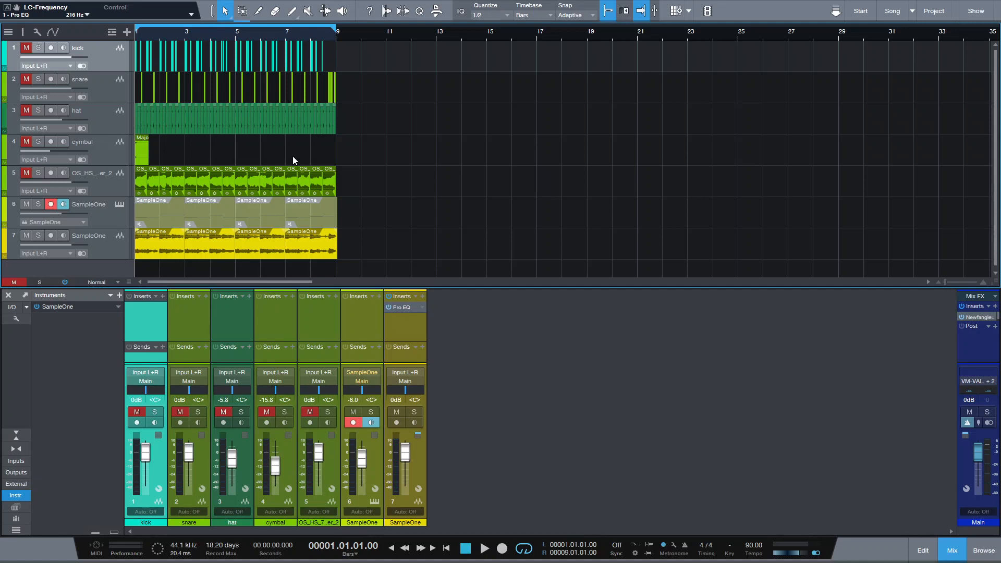
{"action": "left_click_drag", "start_coordinate": [26, 48], "coordinate": [29, 170]}
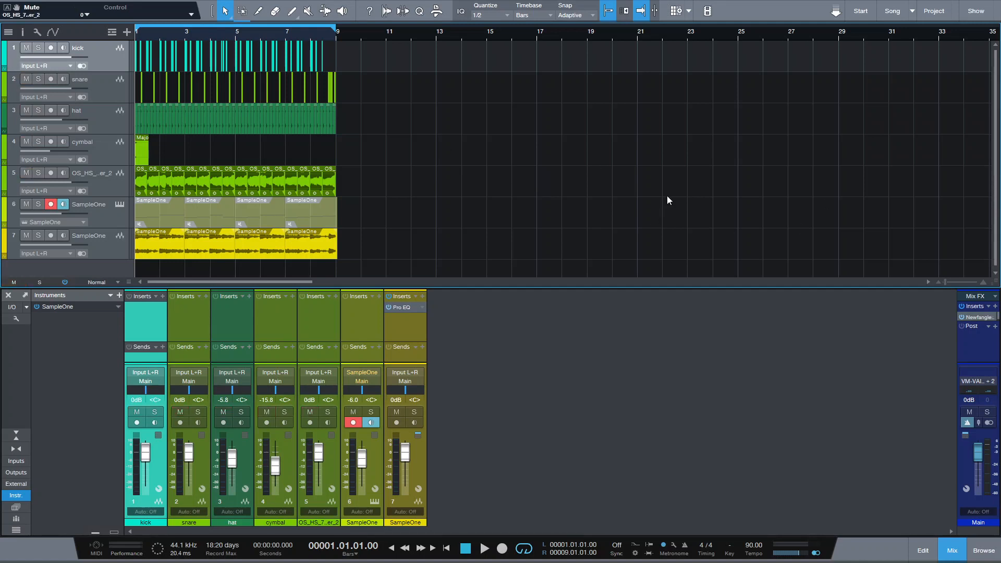